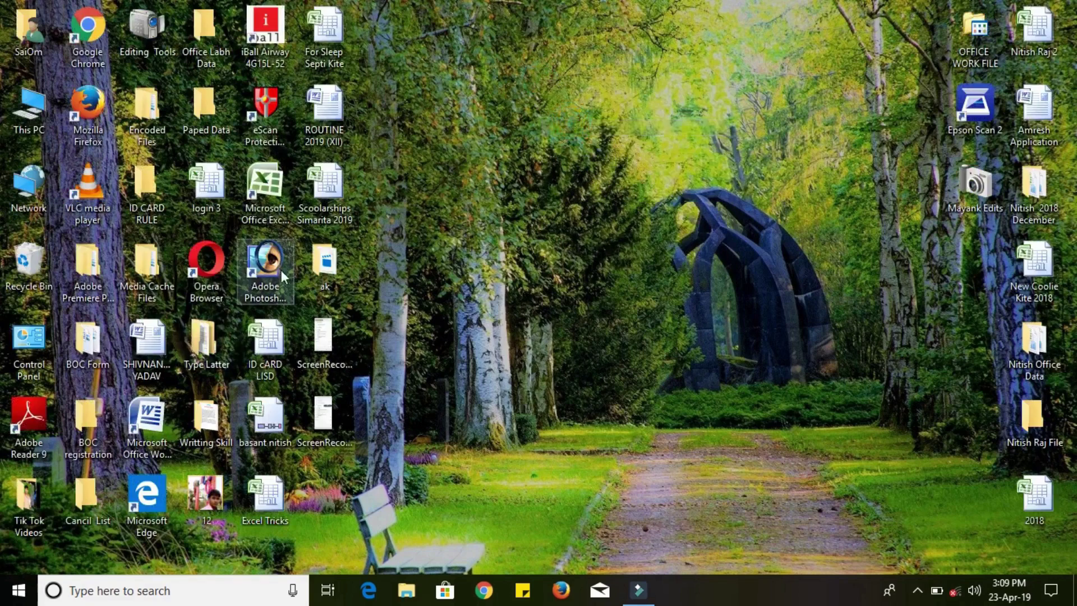
- Search for Control Panel and open its Uninstall a program list
click(121, 594)
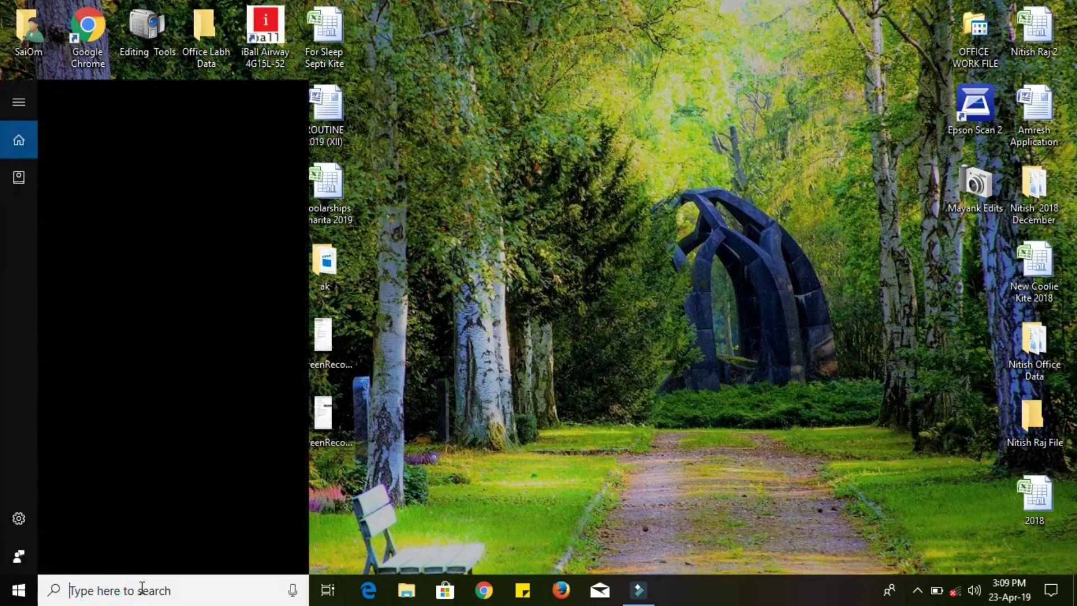
text(co)
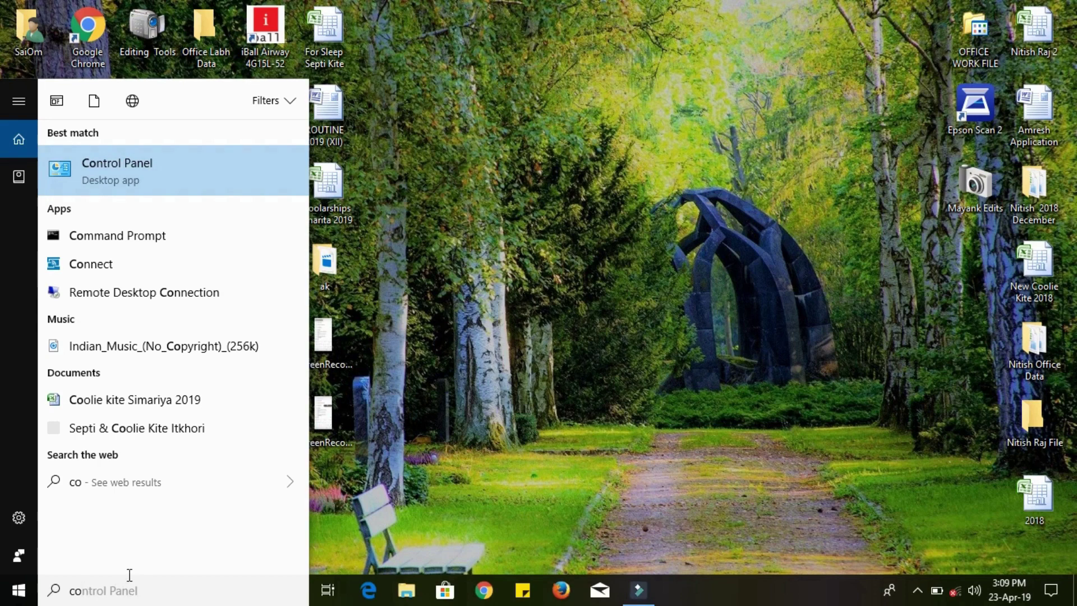
click(120, 176)
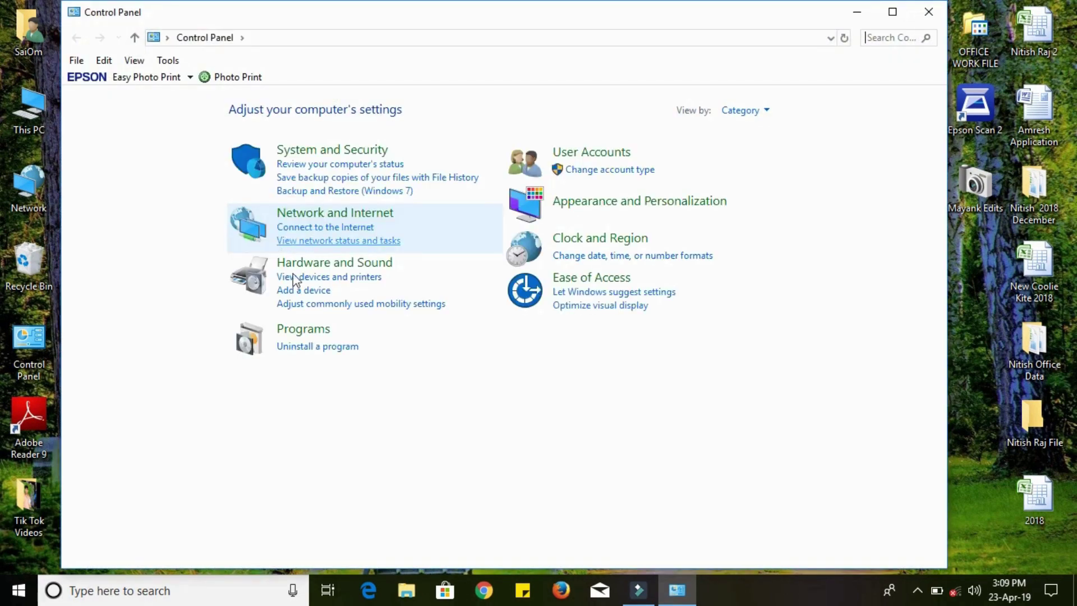
click(313, 348)
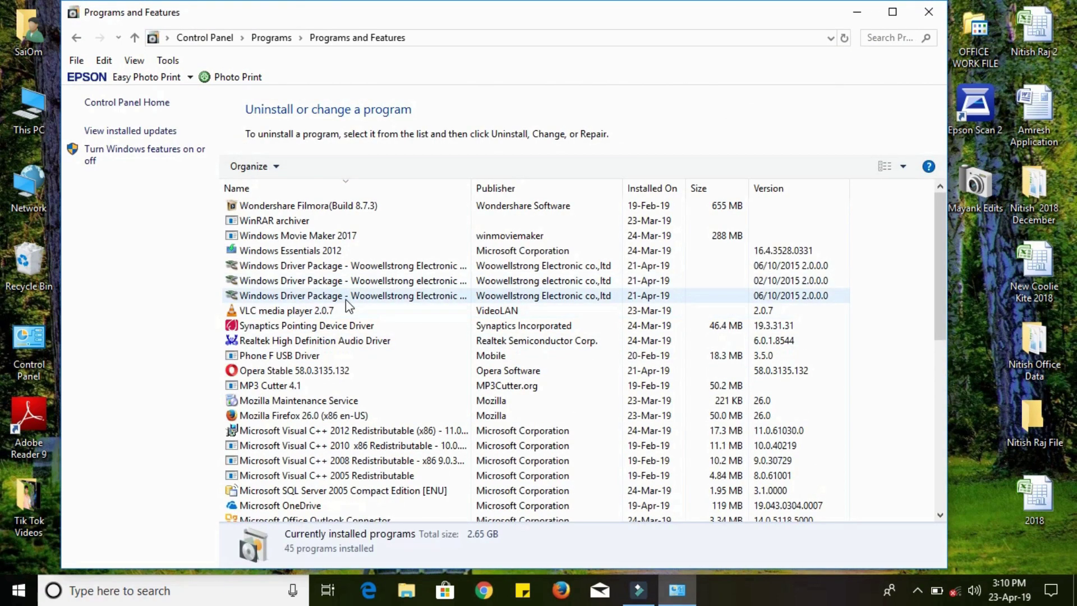
- Scroll down the installed programs and select eScan Total Security for Windows
drag(494, 19, 768, 26)
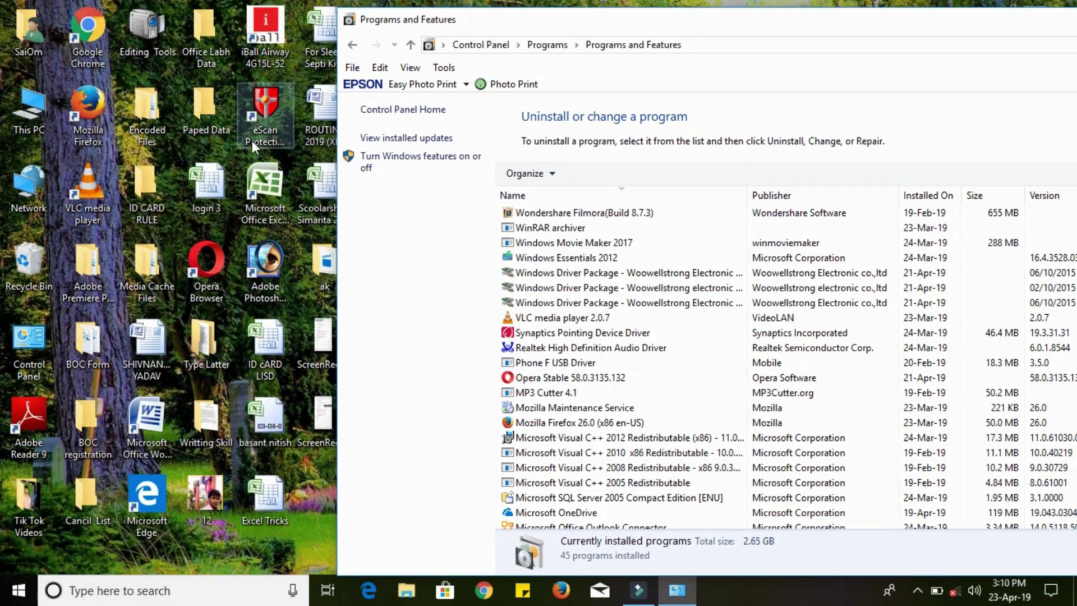
drag(761, 32, 533, 24)
scroll(364, 352, down, 2)
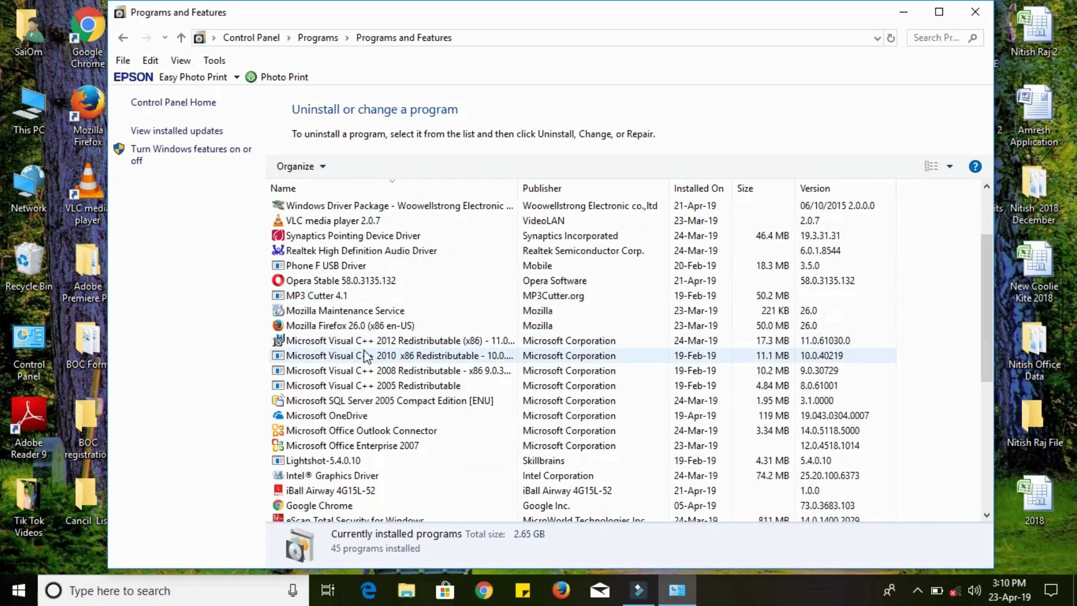
scroll(364, 356, down, 4)
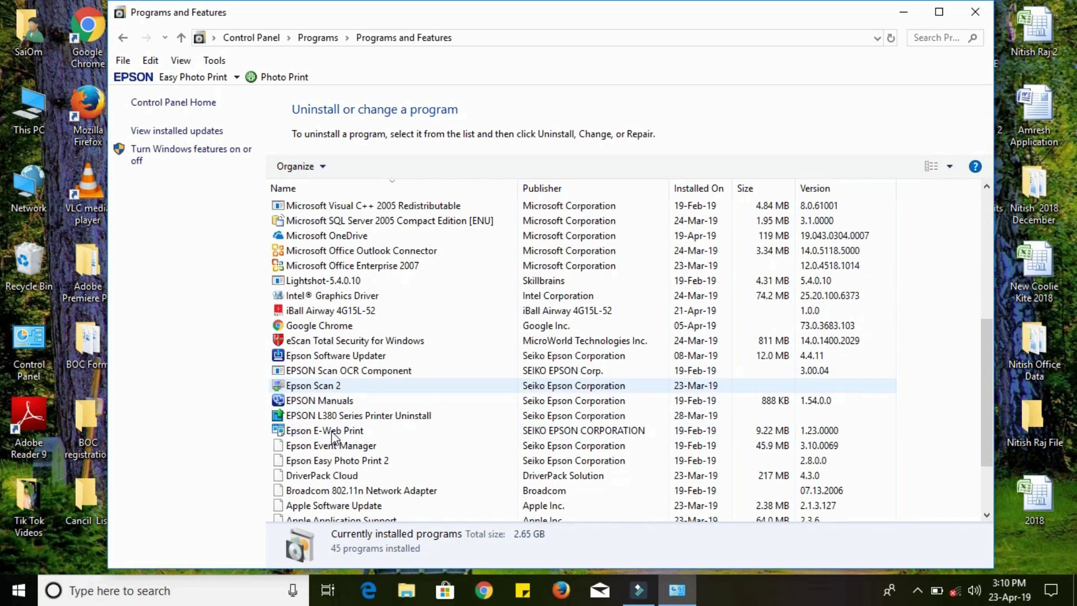
click(344, 342)
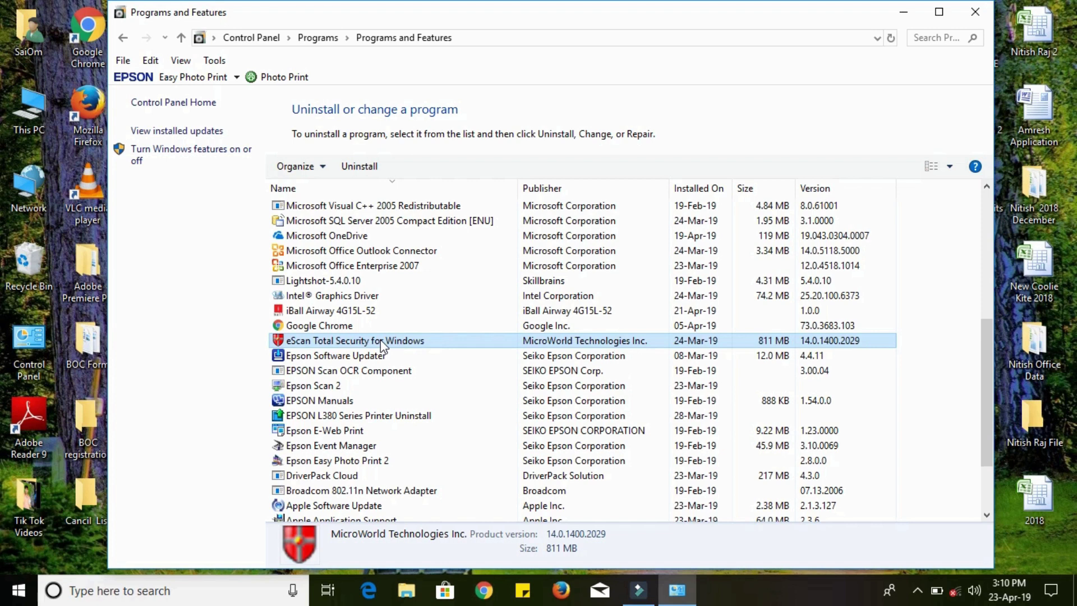
- Uninstall eScan Total Security for Windows, confirming complete removal with Yes
click(358, 166)
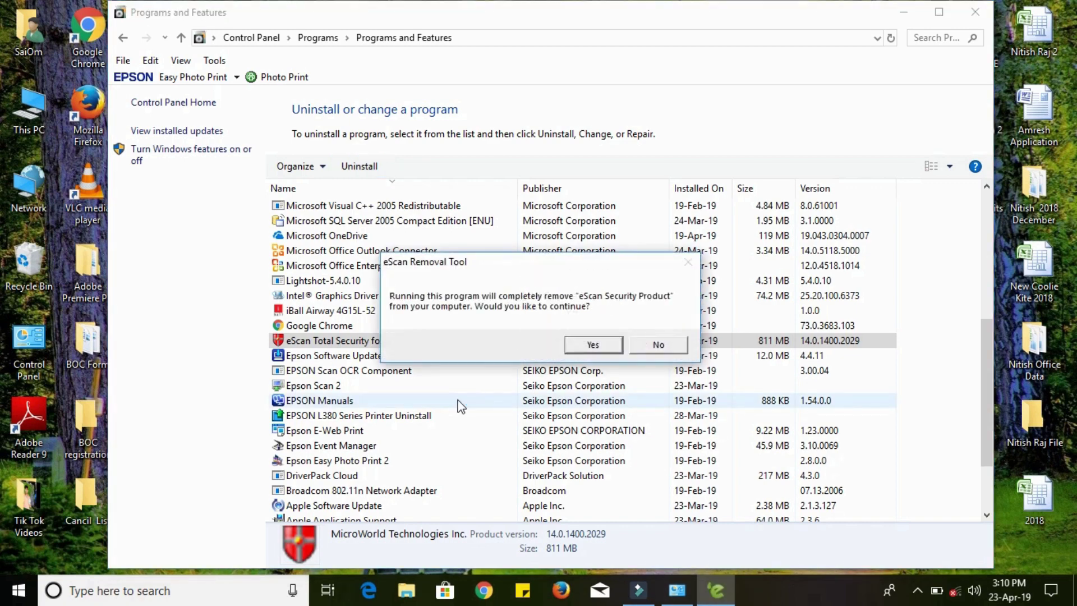
click(592, 345)
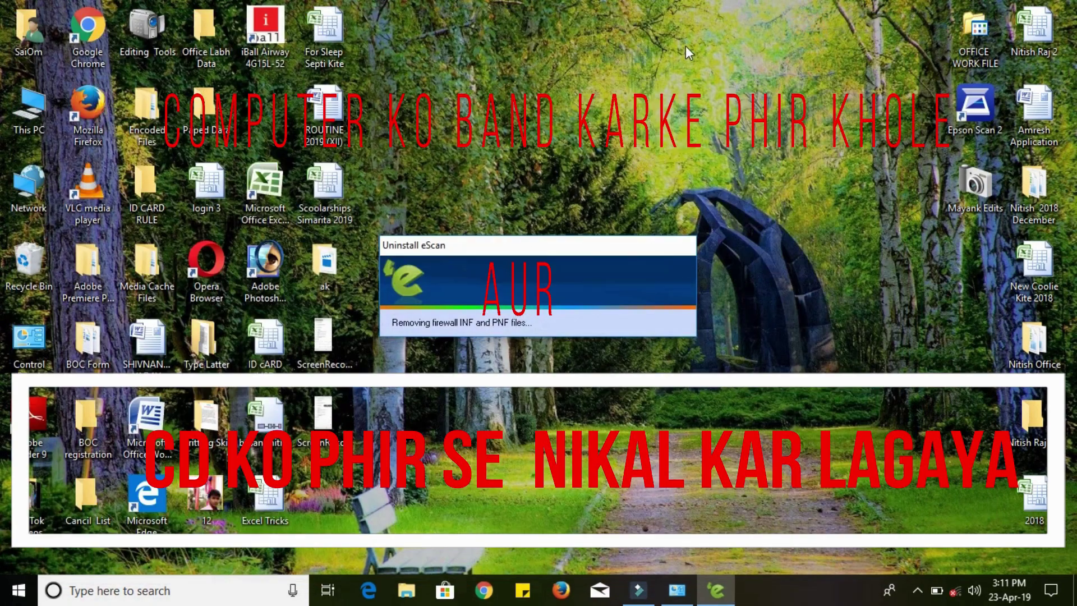
- Refresh the desktop repeatedly while the eScan uninstall finishes
right_click(684, 46)
click(703, 91)
right_click(651, 36)
click(691, 84)
right_click(611, 33)
click(651, 77)
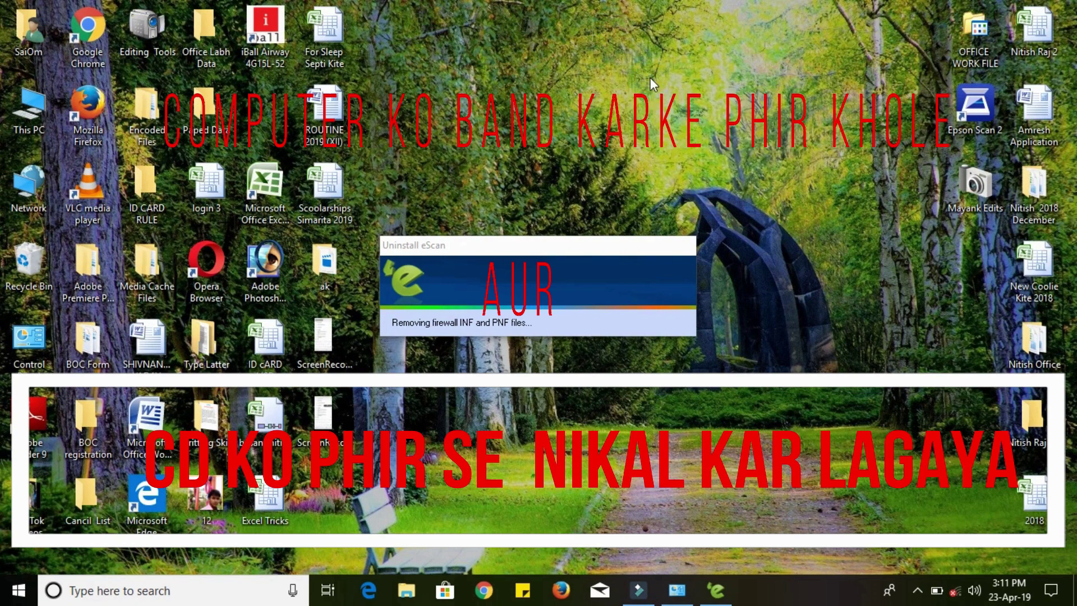
right_click(618, 59)
click(645, 104)
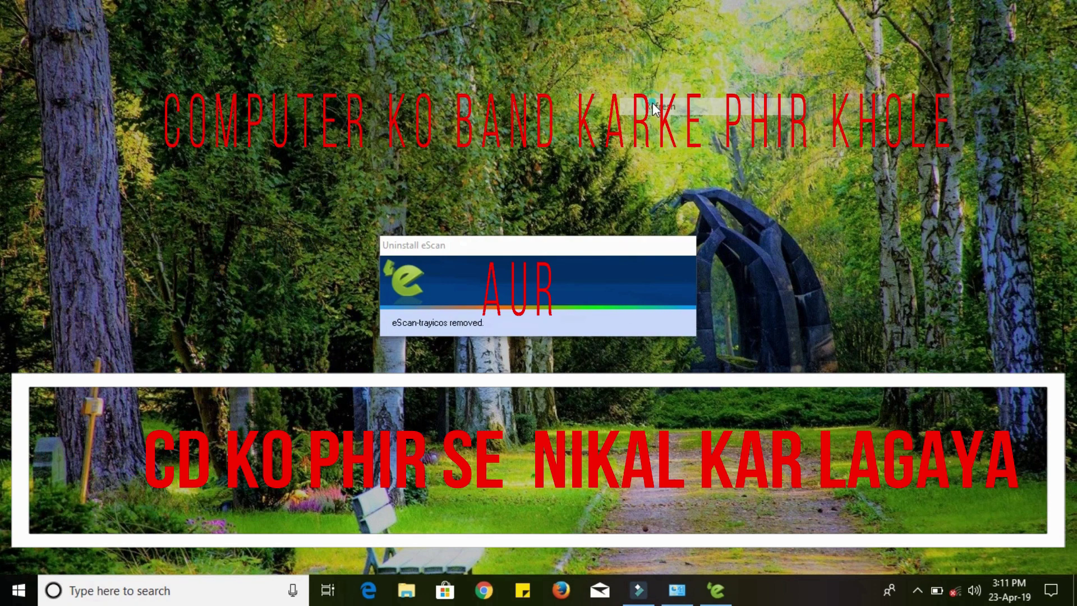
right_click(574, 88)
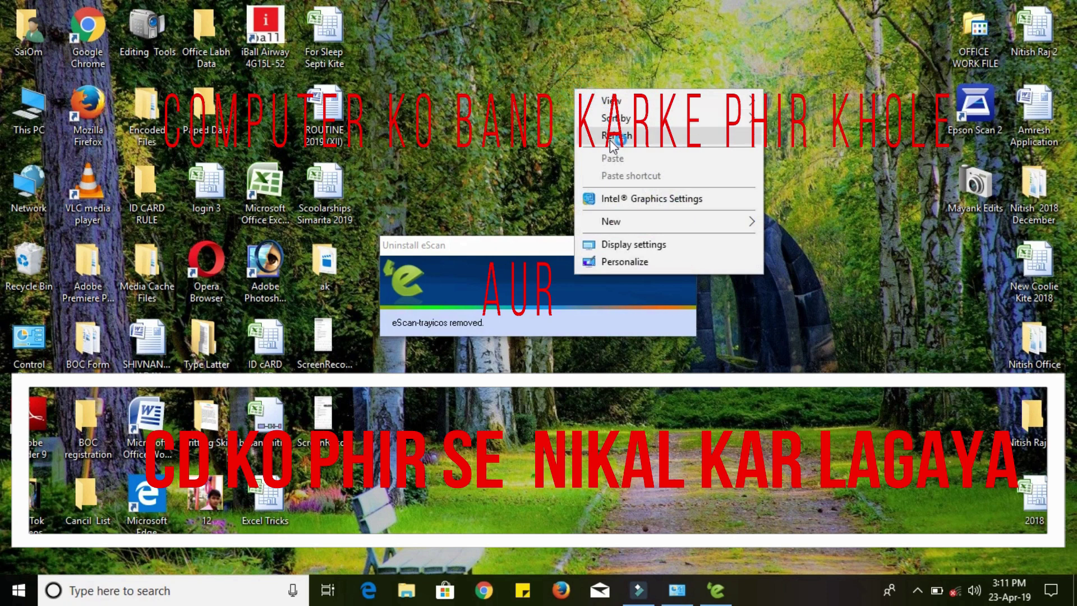
click(610, 136)
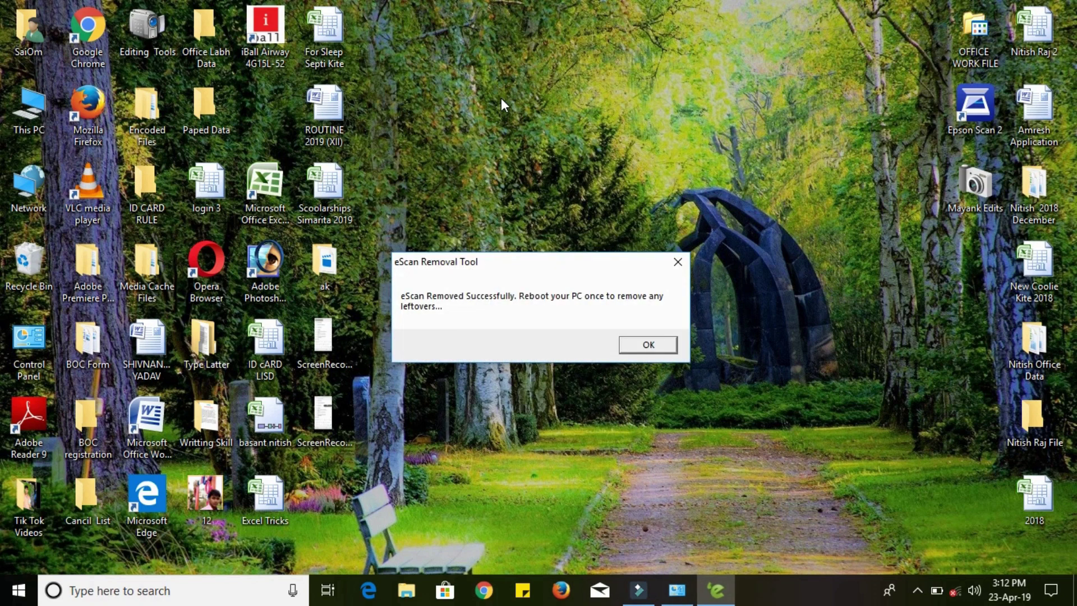
right_click(463, 56)
click(507, 102)
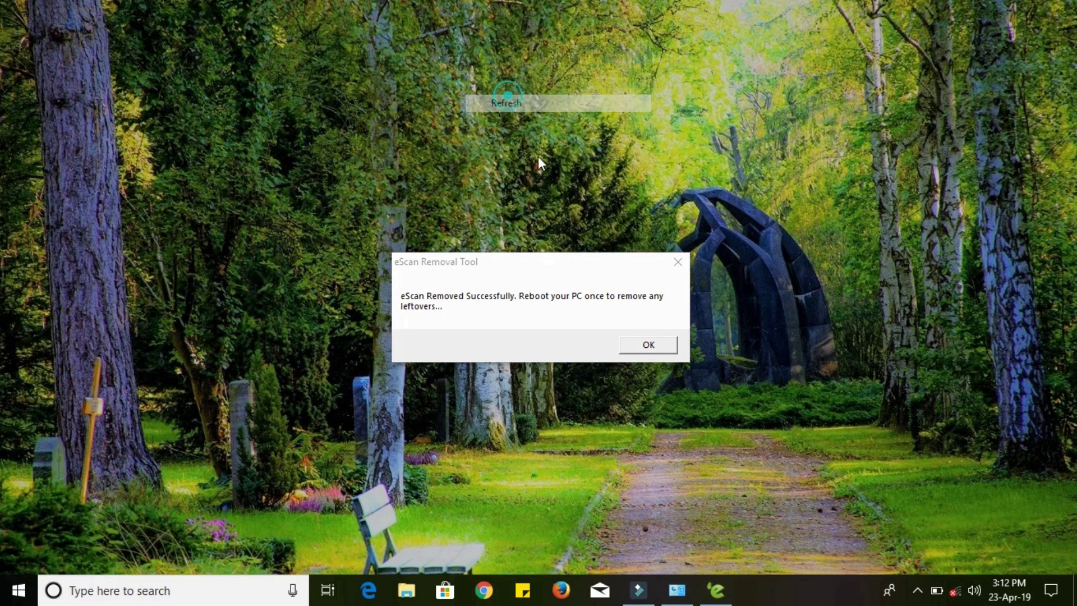
- Acknowledge the successful eScan removal and close Programs and Features
click(649, 343)
right_click(478, 133)
click(516, 180)
click(676, 589)
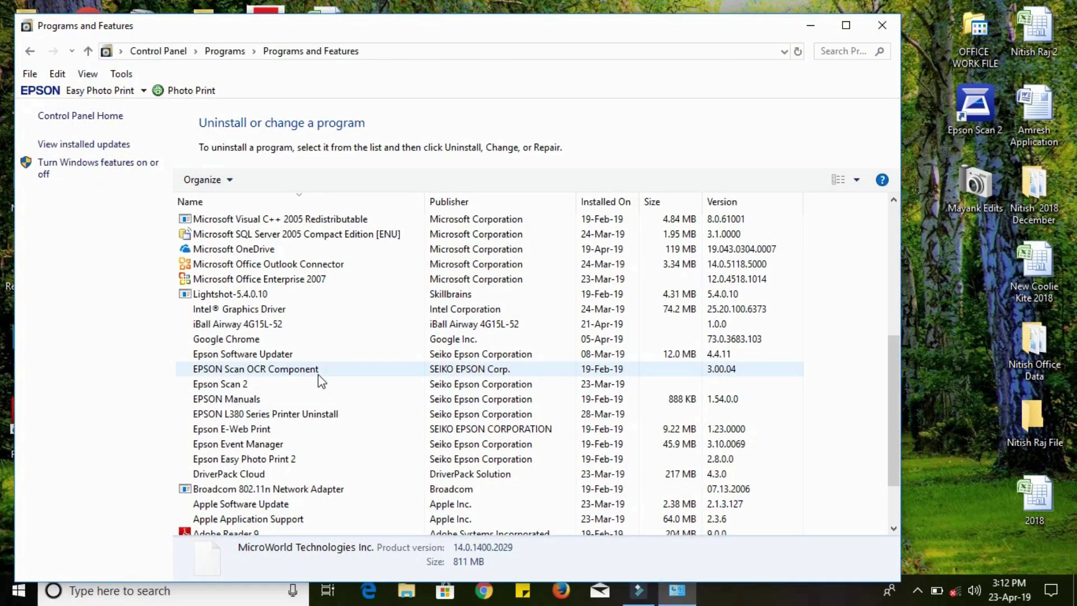
scroll(313, 412, up, 5)
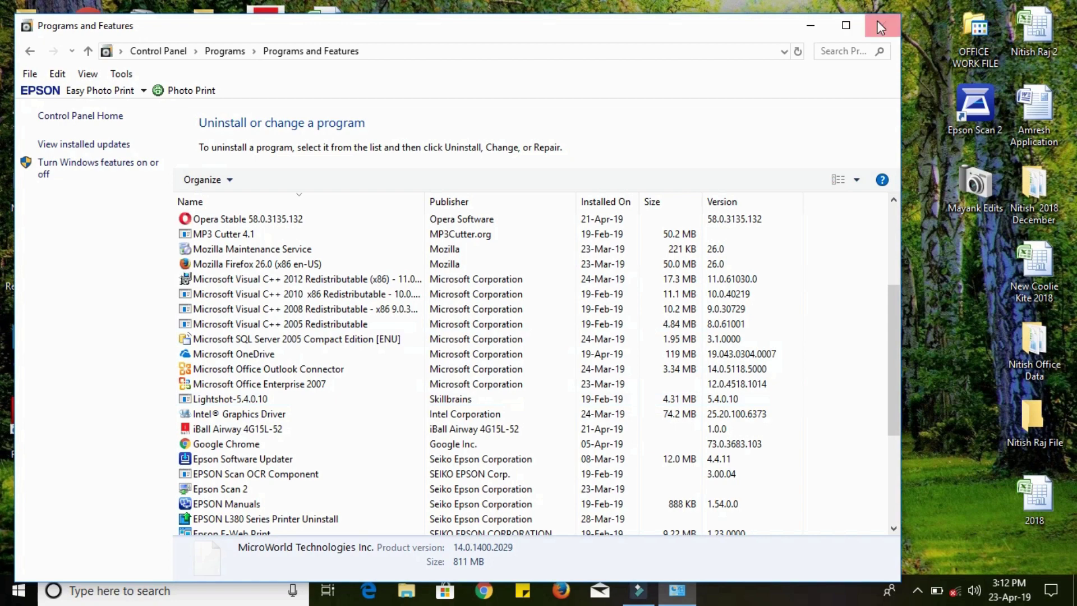
click(879, 25)
- Refresh the desktop again and check the background apps in the system tray
right_click(514, 31)
click(536, 75)
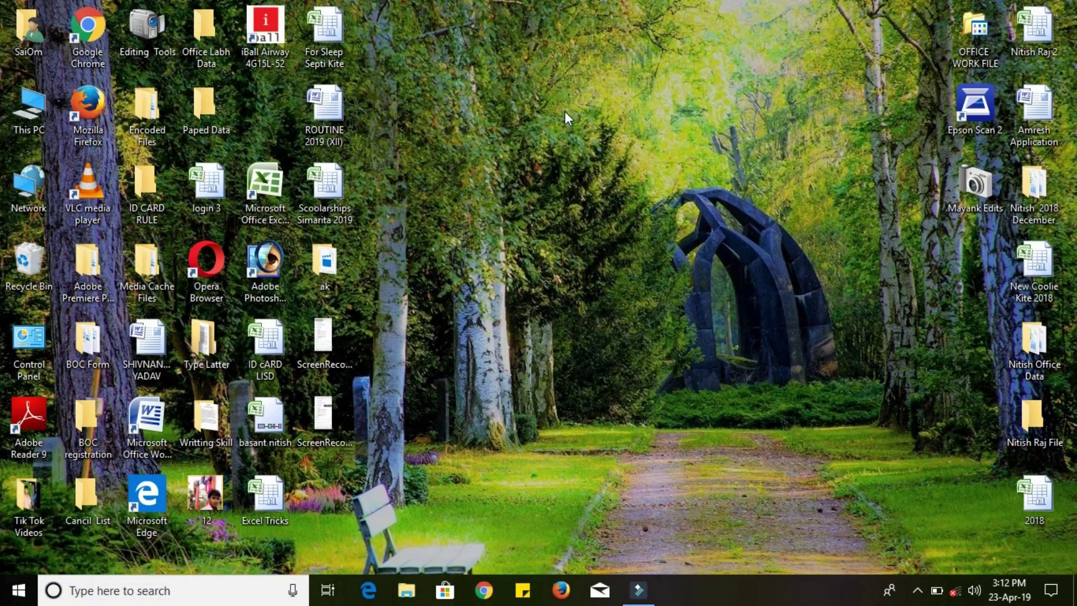
right_click(513, 29)
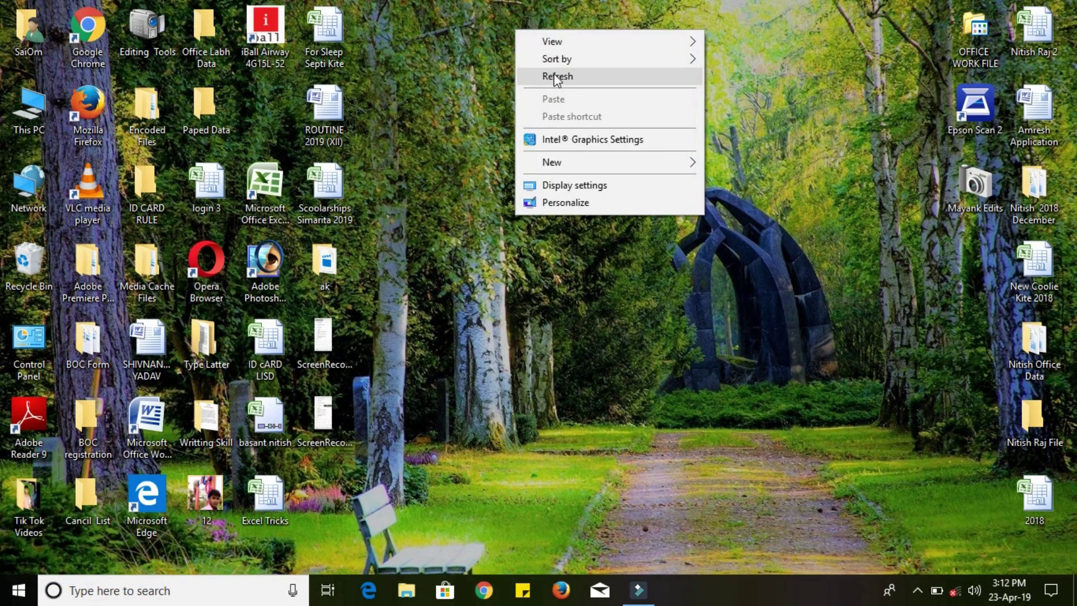
click(553, 73)
click(915, 592)
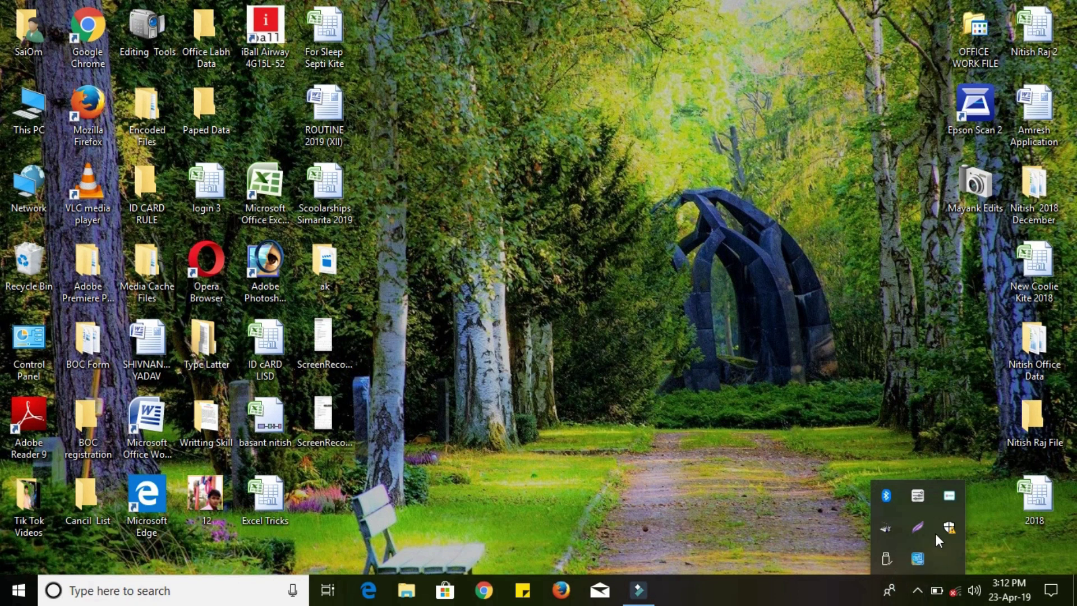
right_click(552, 192)
click(590, 234)
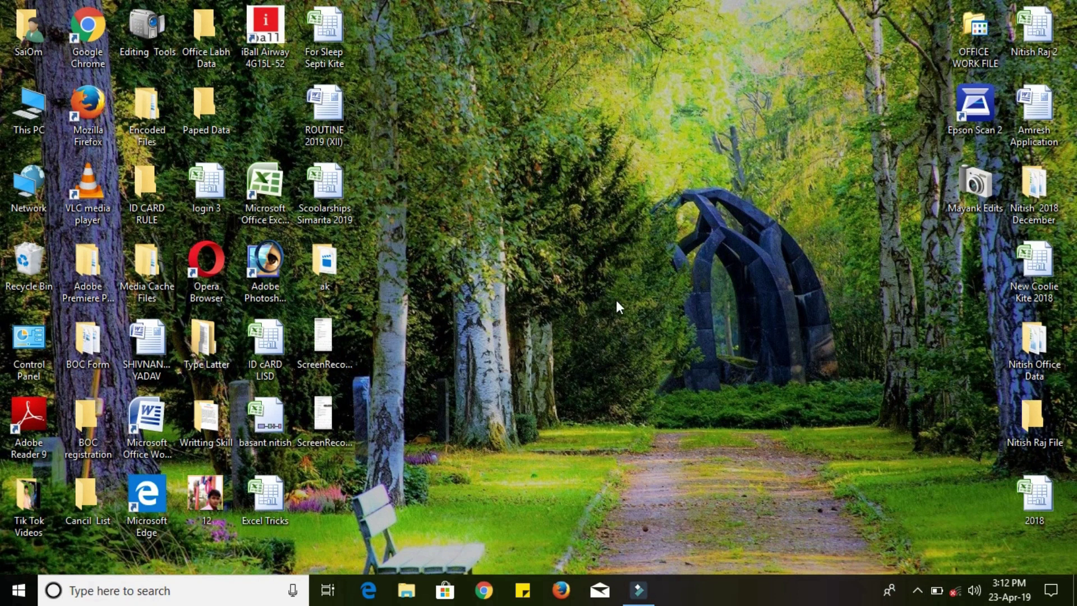
- Run the eScan disc in DVD drive F: from This PC and install in English
double_click(42, 127)
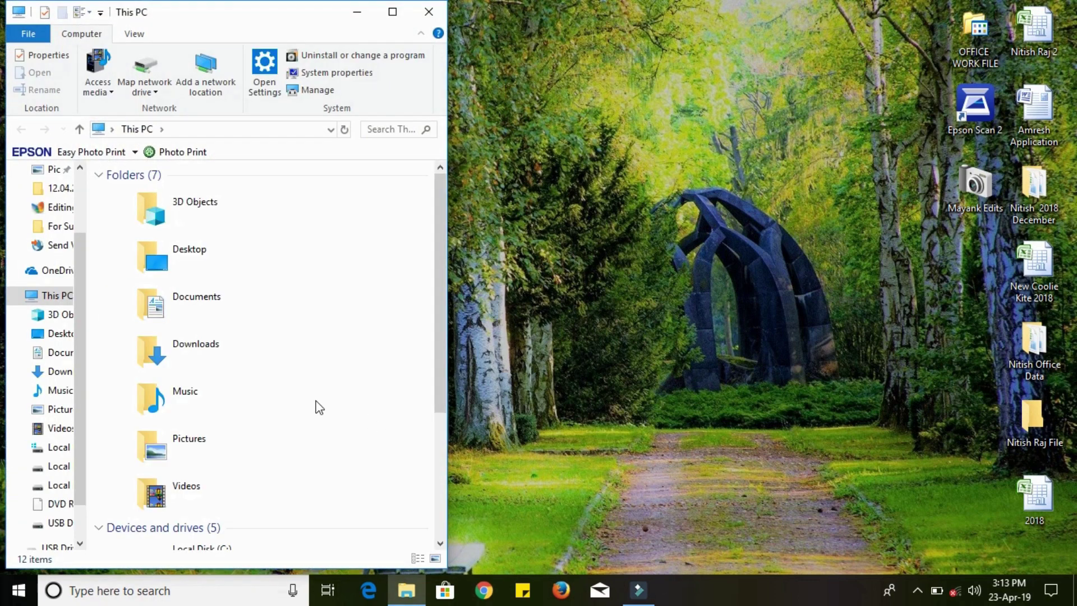
click(392, 12)
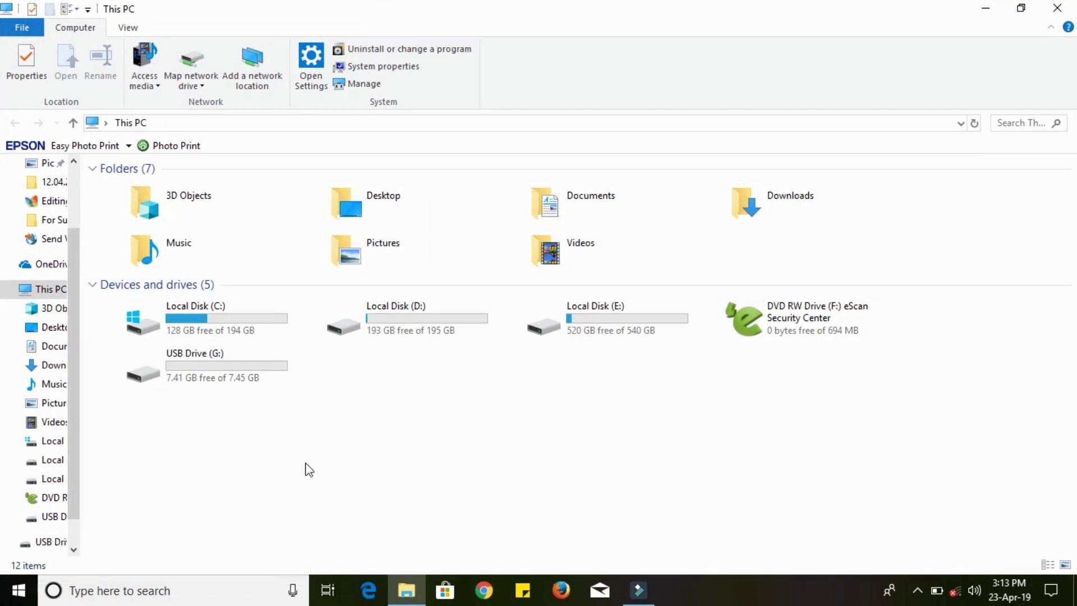
click(796, 321)
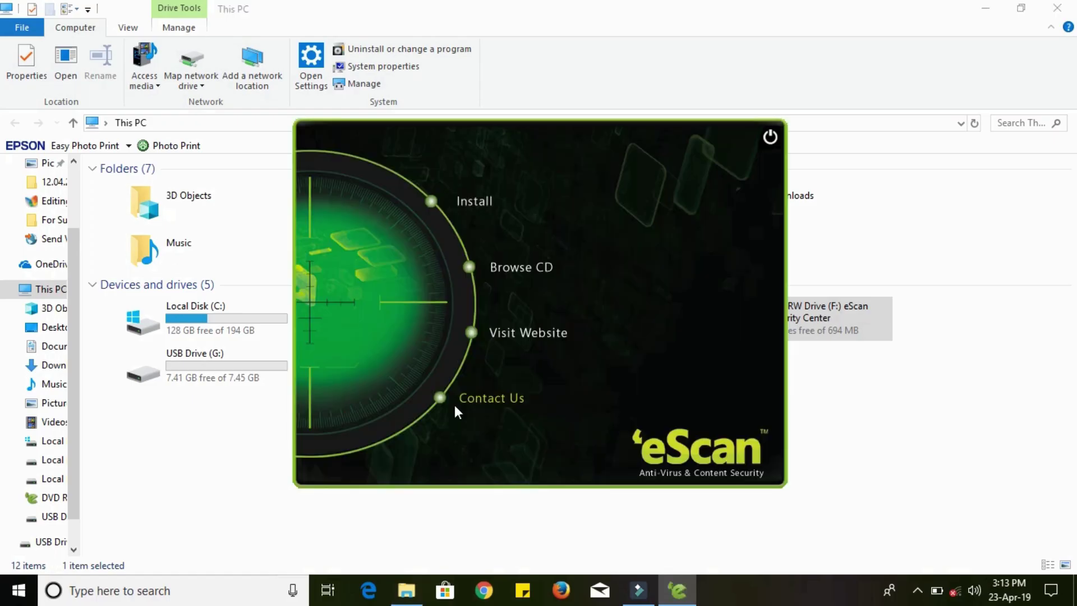
click(432, 202)
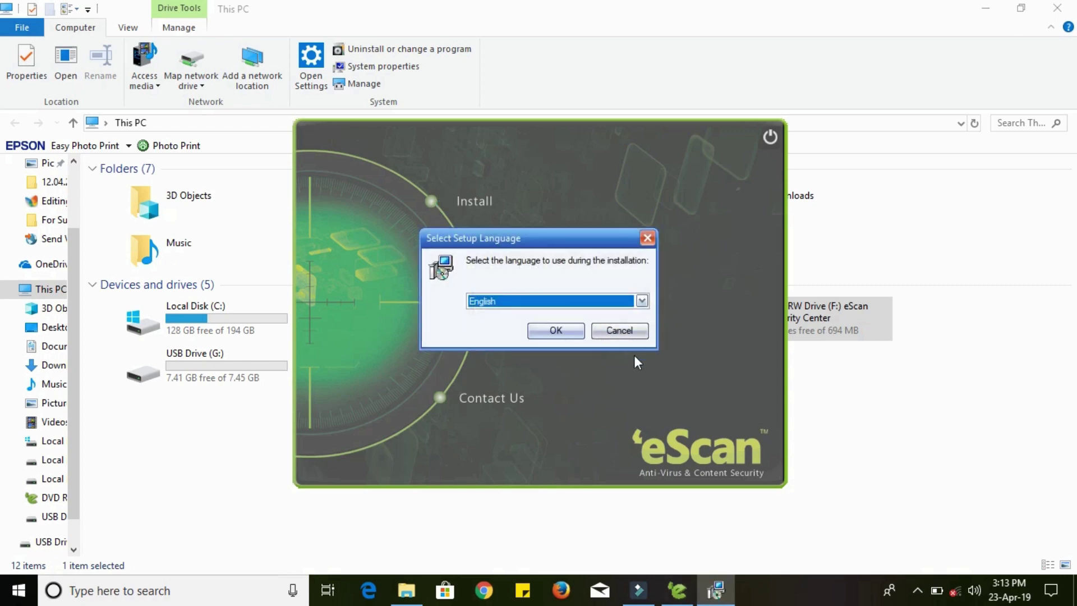
click(547, 331)
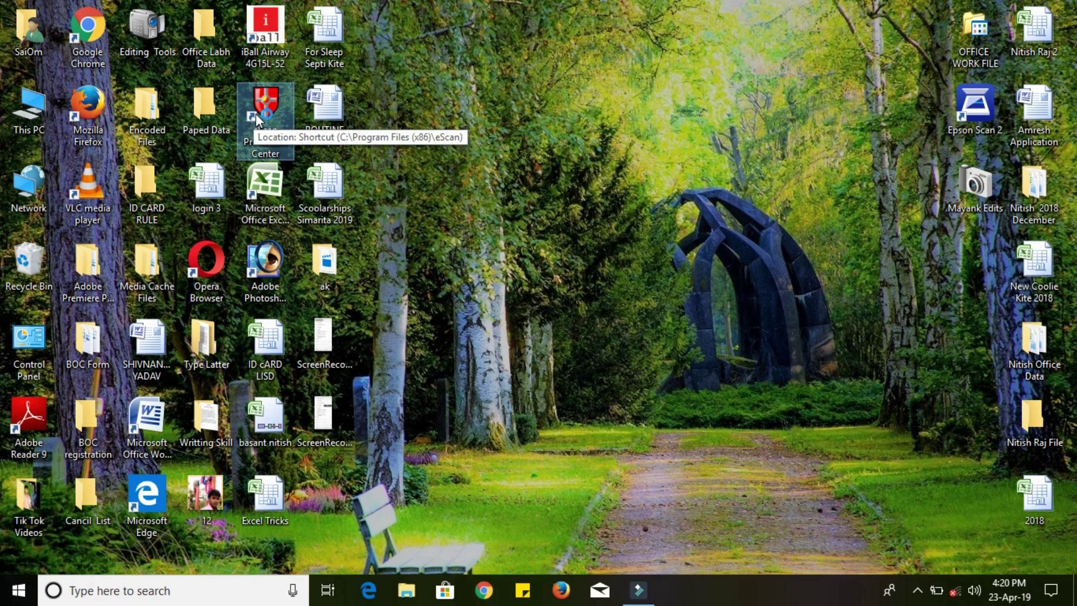
- Launch the new eScan shortcut and view its License Information
double_click(255, 114)
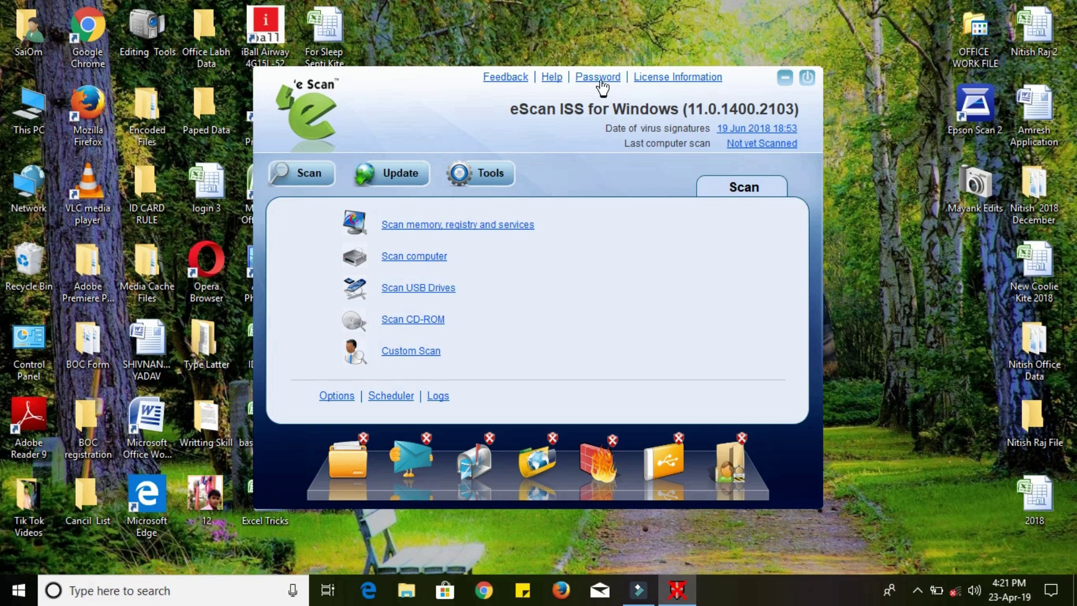
click(673, 79)
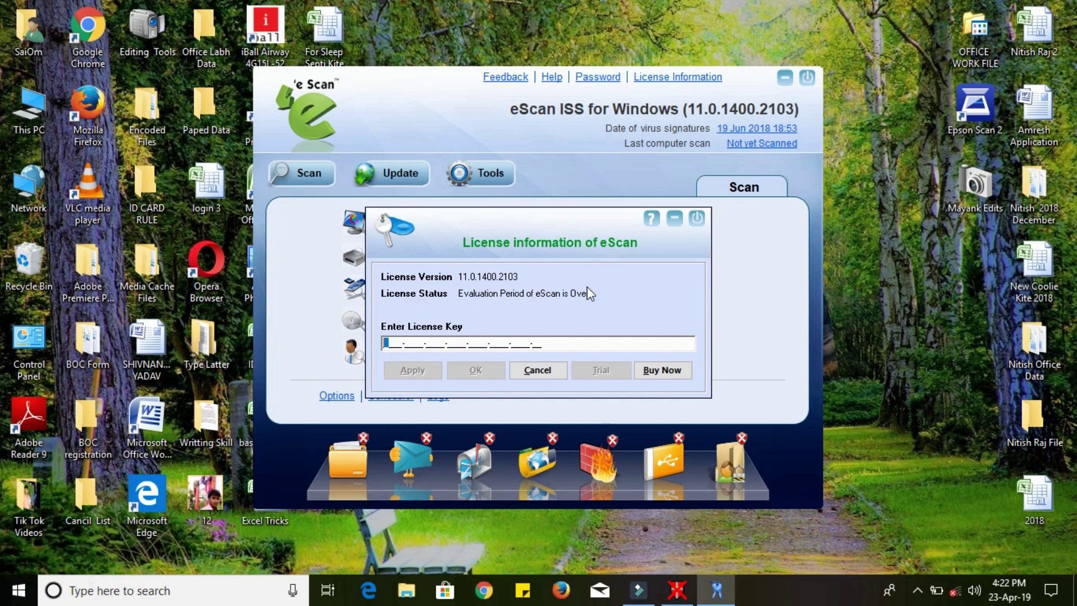
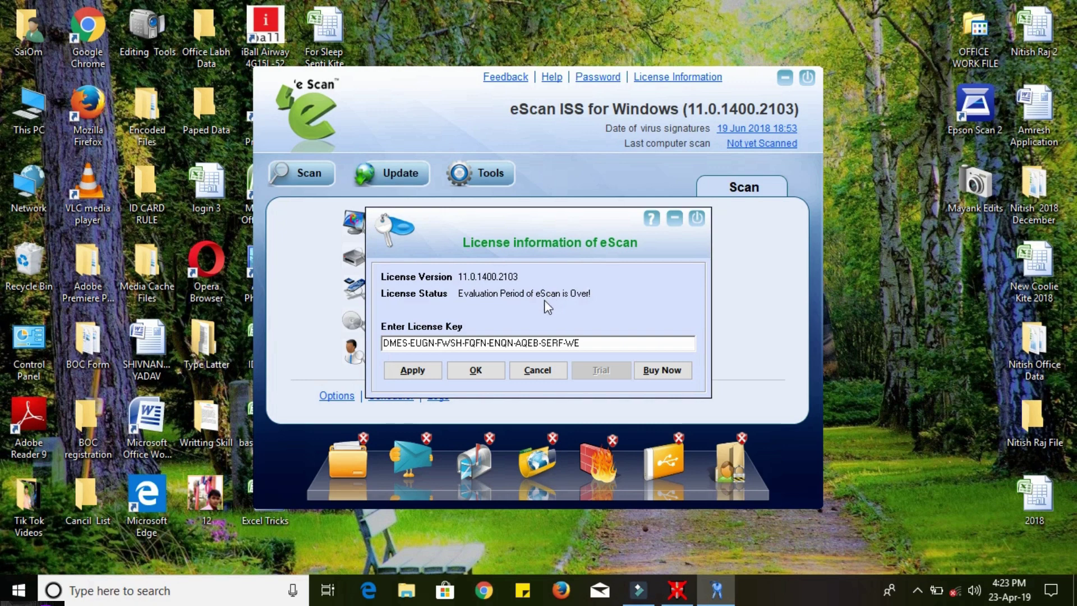
- Type the licence key into Enter License Key and apply it
click(409, 371)
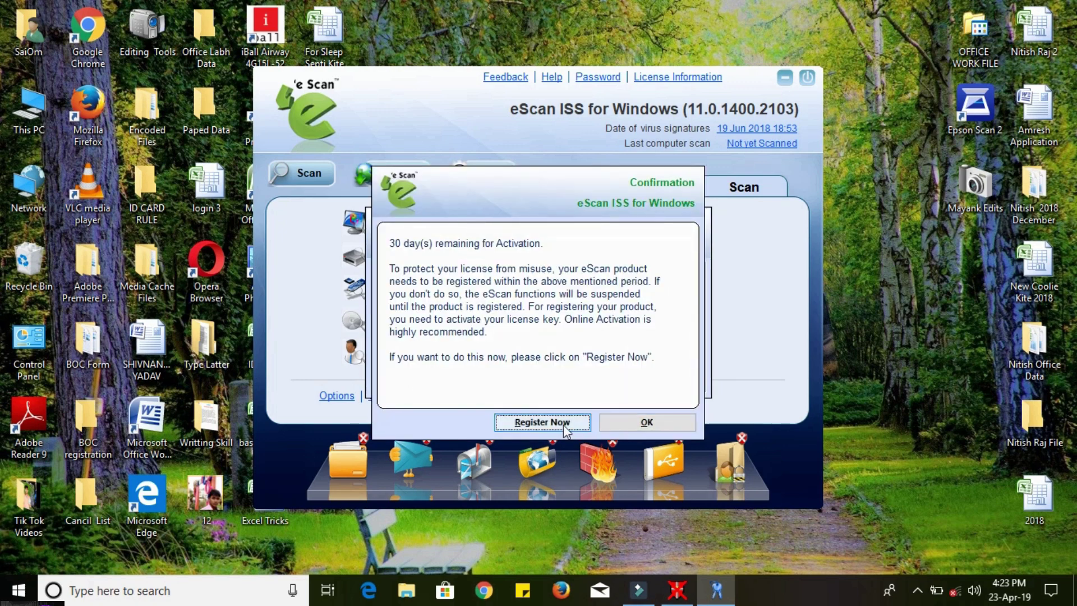
- Choose Register Now and confirm Activate Now to reach online activation
click(557, 423)
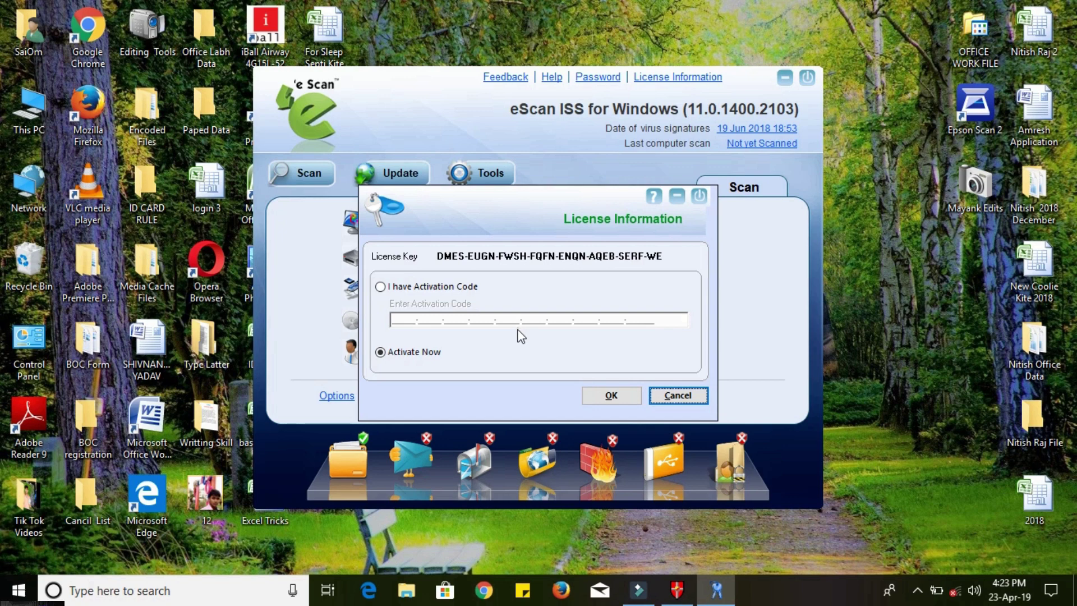
click(604, 396)
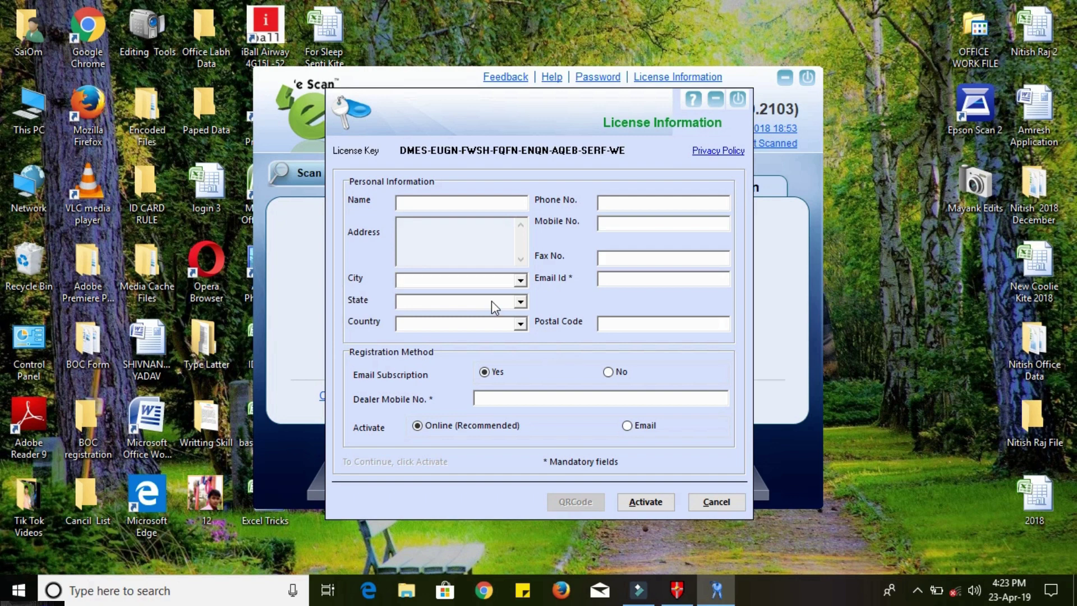
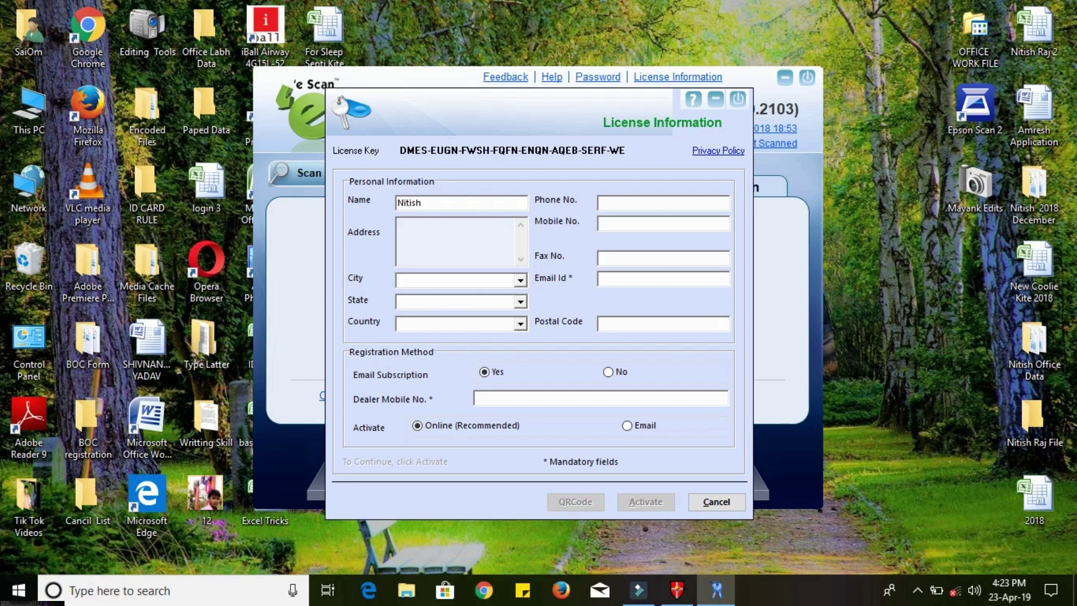
- Enter the owner's full name and postal address in the activation form
key(Tab)
text(CH)
key(BackSpace)
text(hatra chatra)
key(Tab)
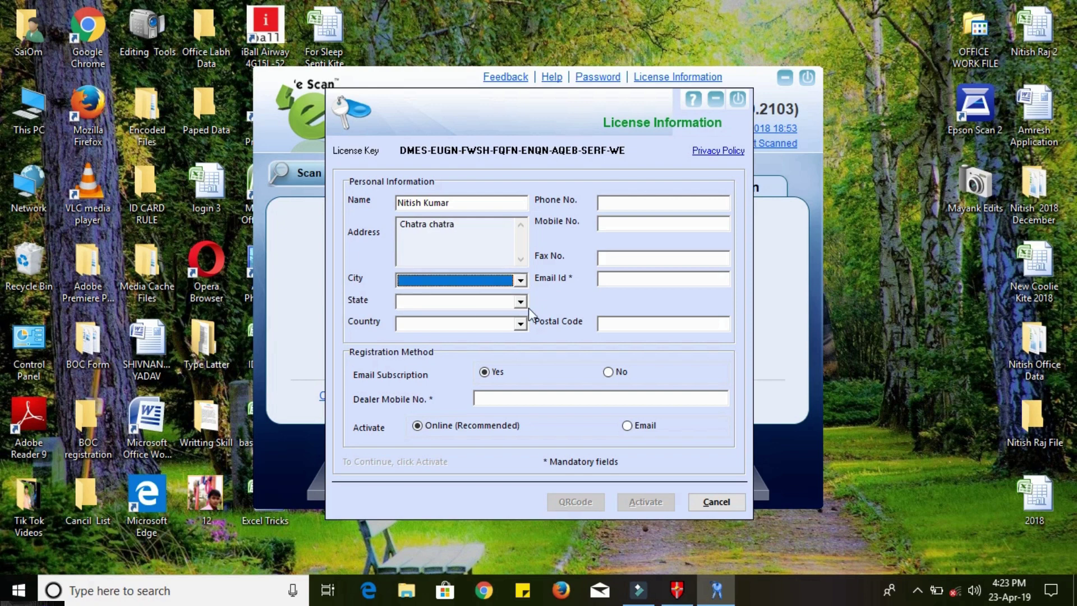
- Choose India as the country, then the owner's state and city
click(494, 303)
click(520, 324)
scroll(486, 401, down, 5)
scroll(486, 401, down, 15)
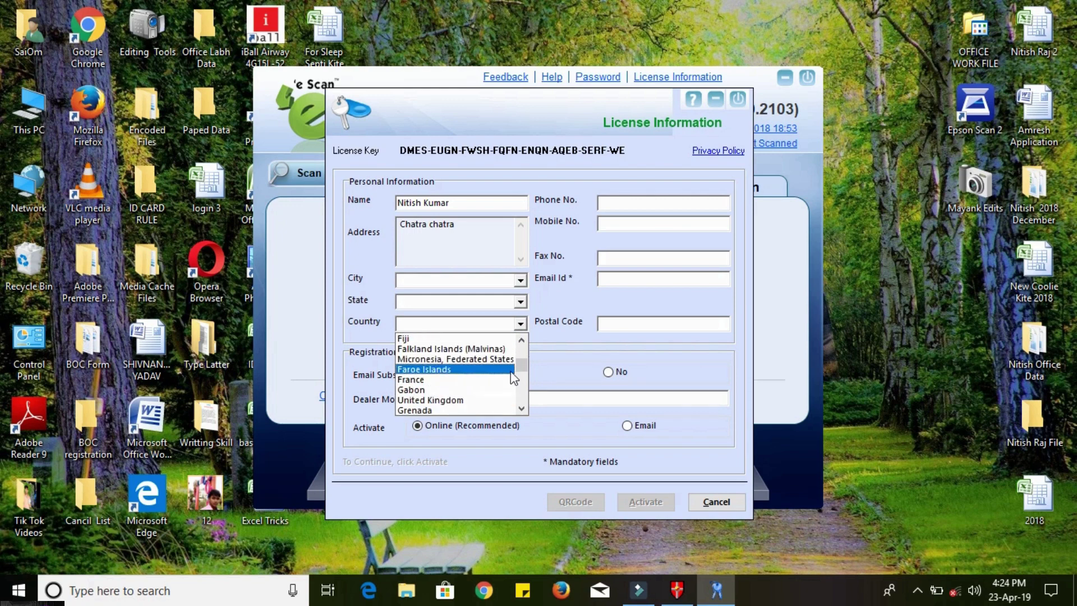
key(i)
click(459, 378)
click(494, 301)
scroll(459, 381, down, 5)
scroll(459, 384, up, 5)
scroll(460, 384, down, 3)
click(443, 385)
click(432, 282)
scroll(429, 306, down, 3)
click(426, 306)
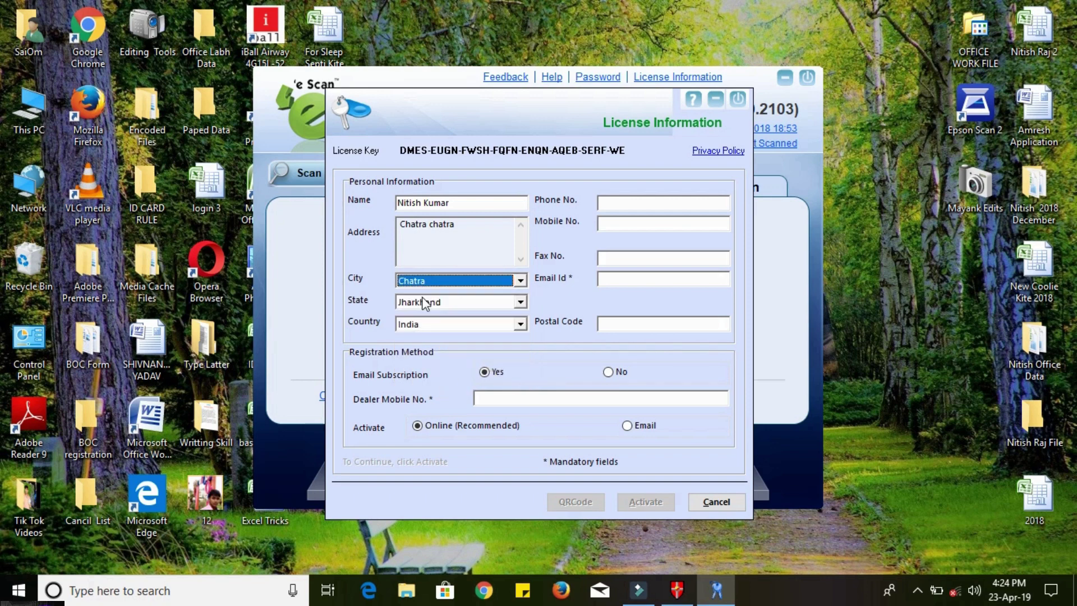
- Fill in the owner's mobile number, e-mail and the dealer's mobile number, then Activate
click(637, 221)
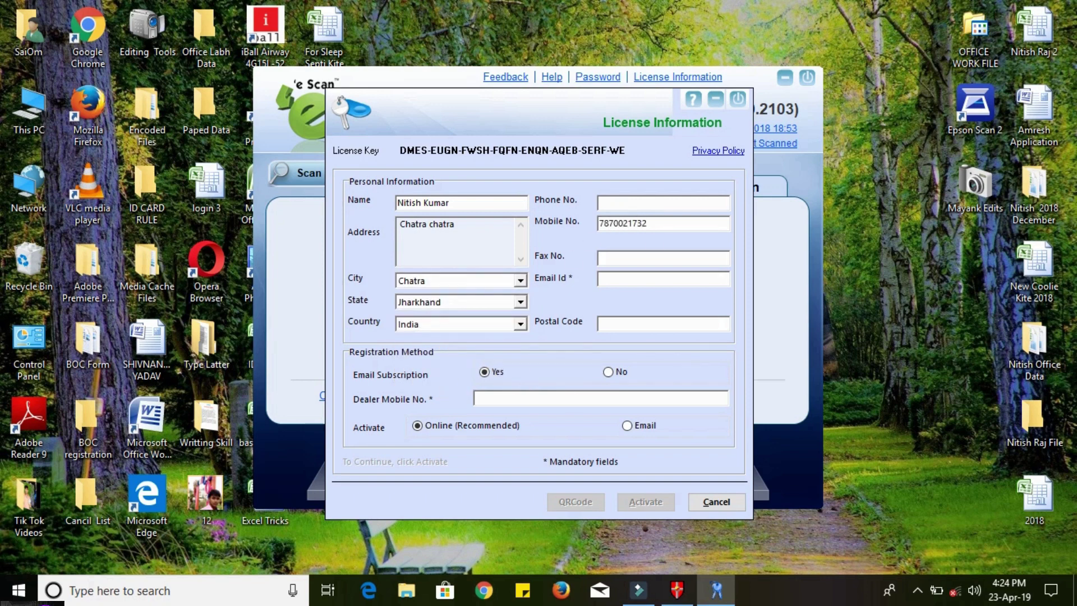
click(641, 280)
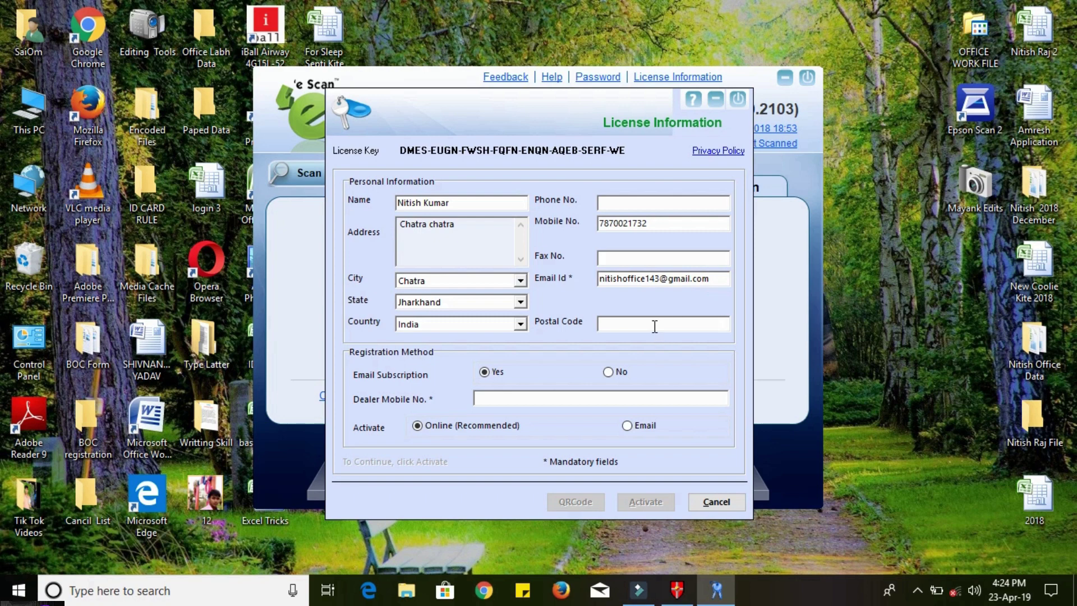
click(571, 399)
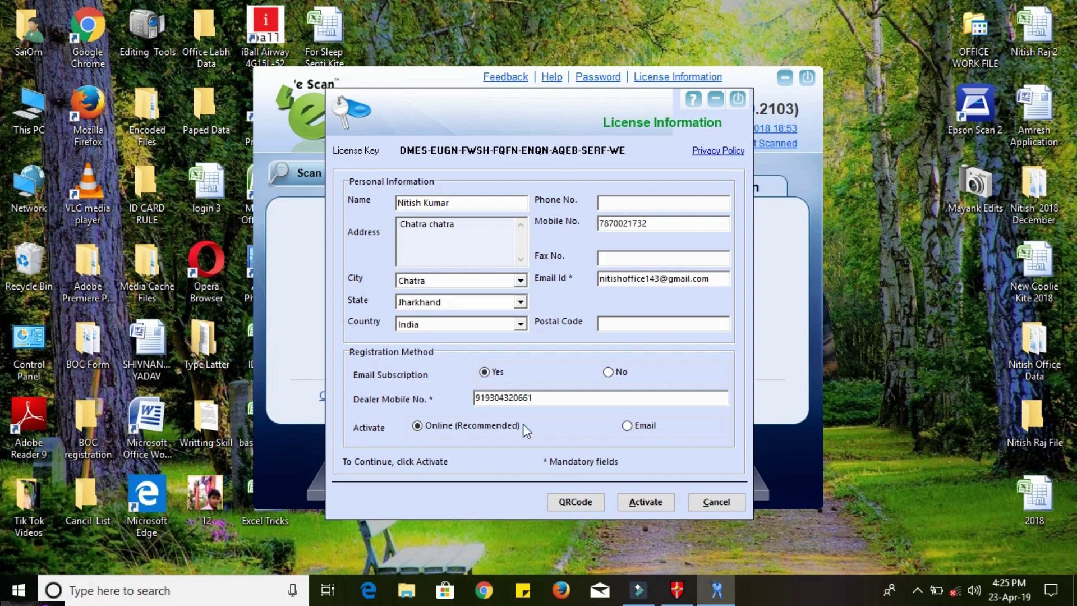
click(648, 502)
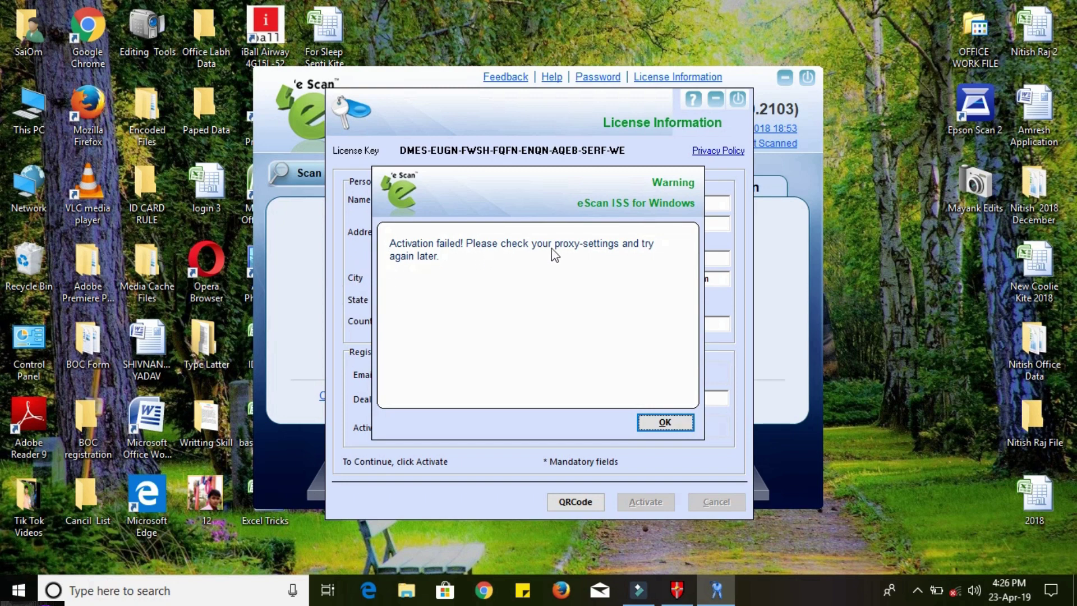
- Dismiss the activation failure, set Email Subscription to No, and activate again successfully
click(668, 424)
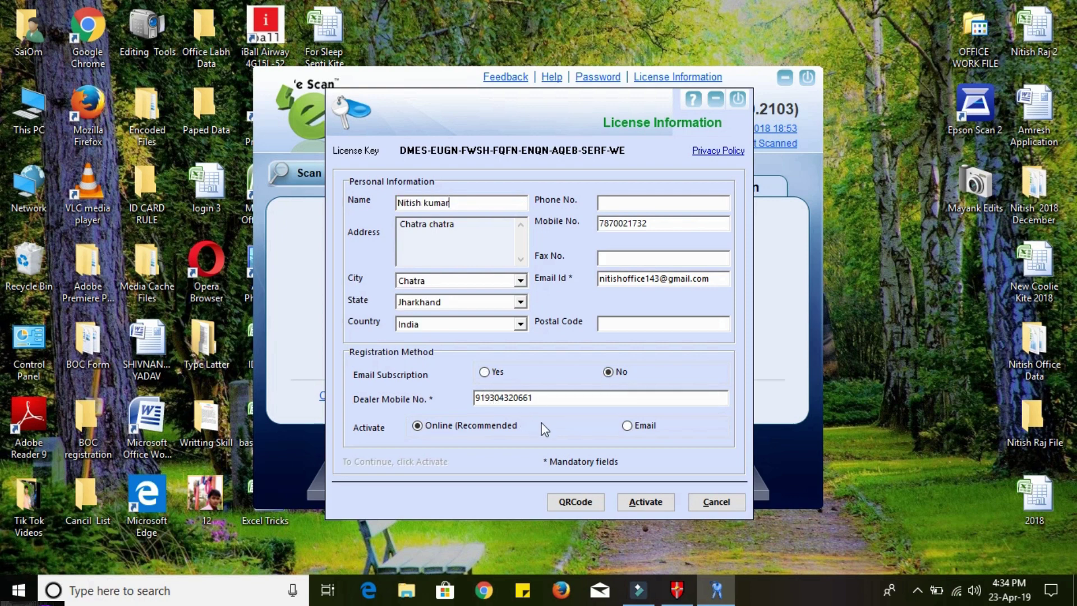
click(656, 502)
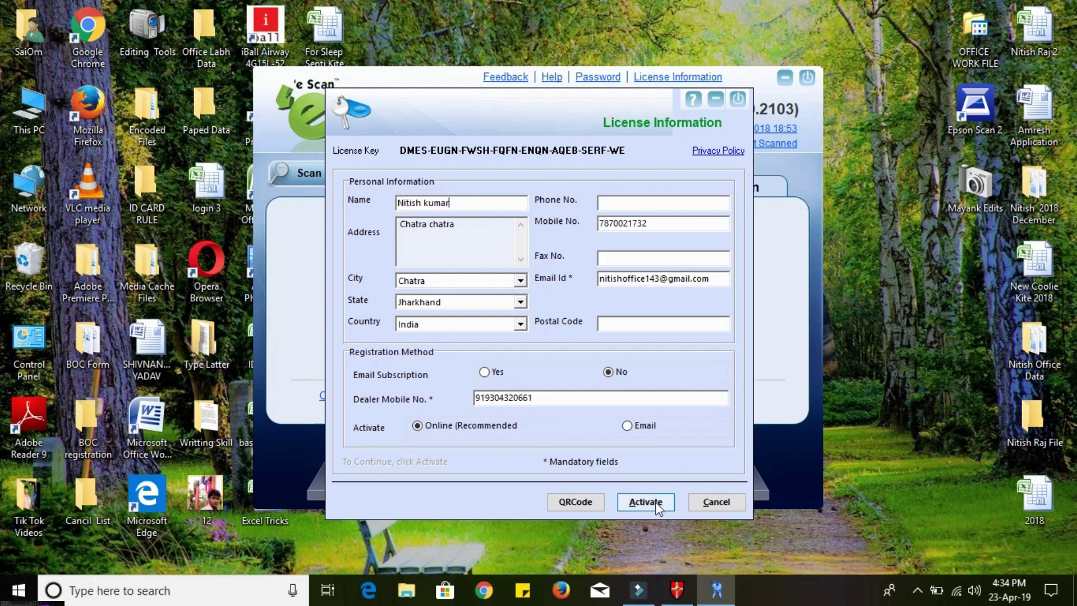
click(656, 502)
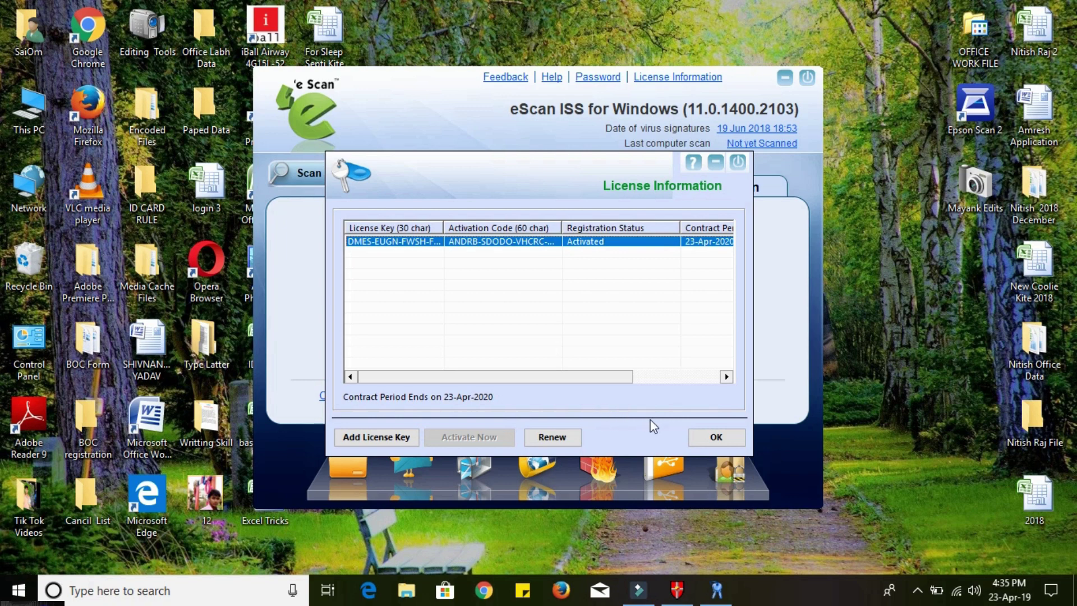
click(716, 437)
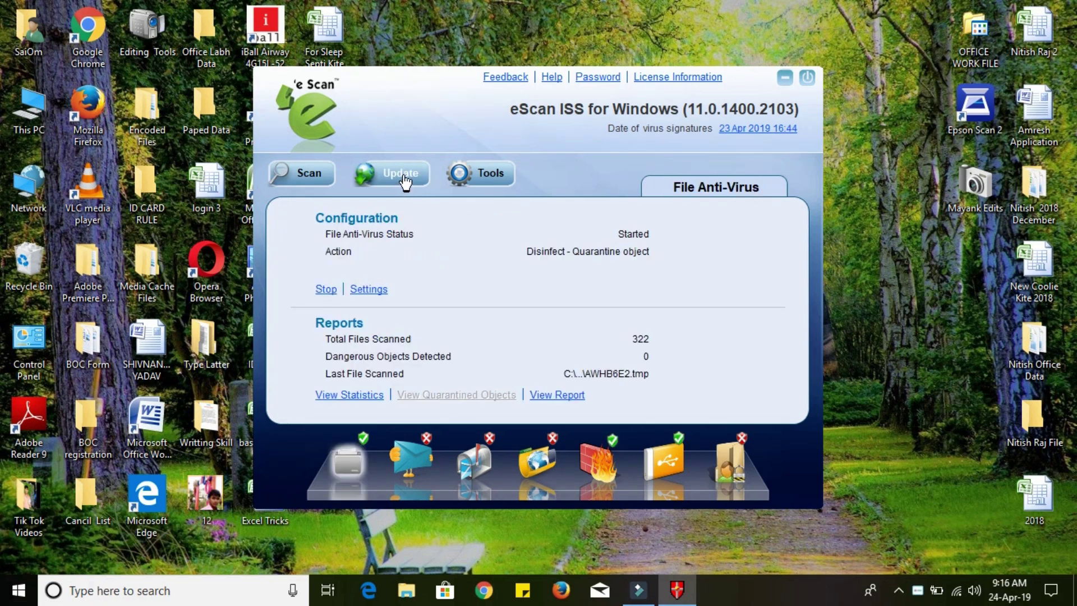
- Run Update Now to bring virus databases to 23 Apr 2019 16:44, then close eScan
click(404, 176)
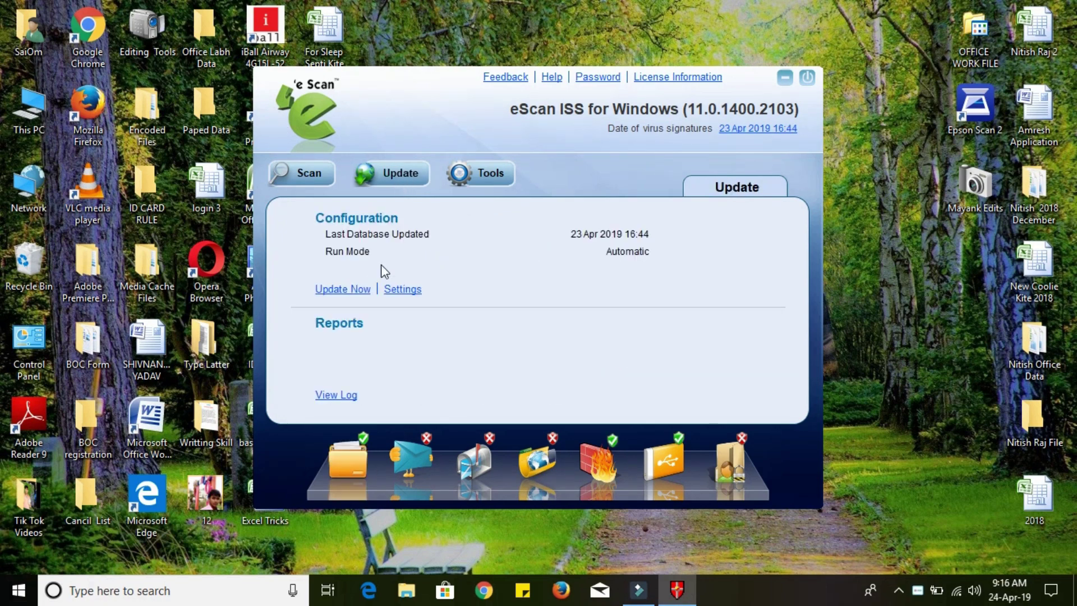
click(344, 289)
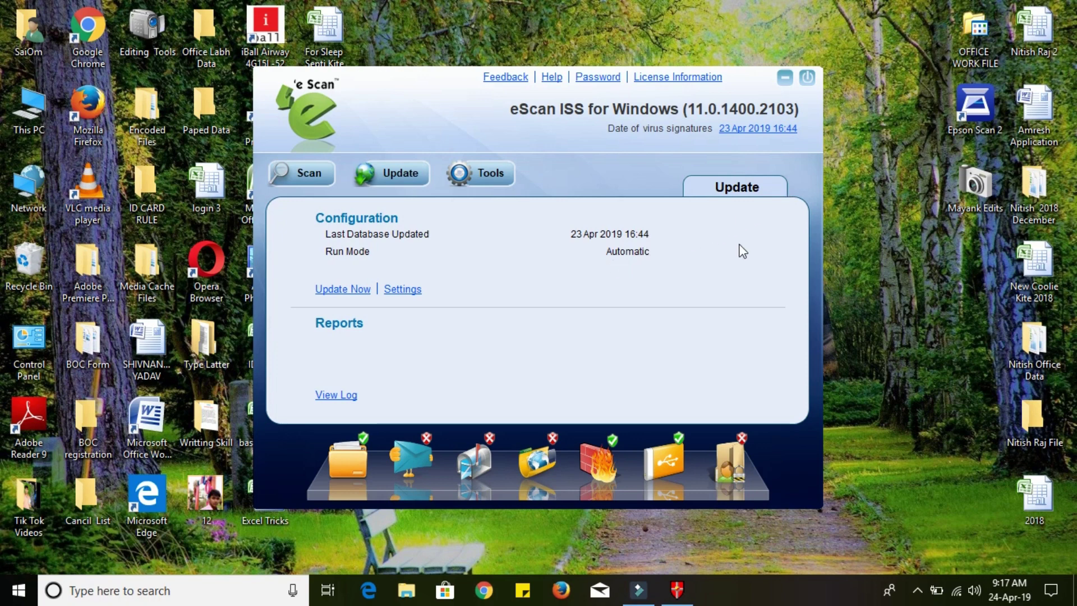
click(807, 79)
- Refresh the desktop twice and return to eScan's list of scan choices
right_click(559, 68)
click(600, 116)
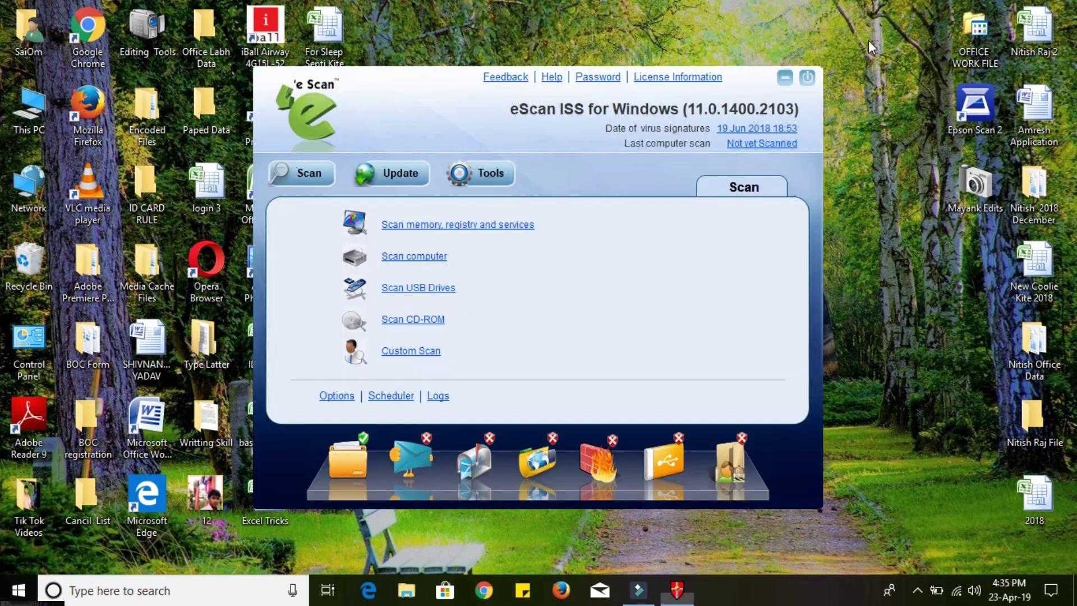
right_click(875, 40)
click(897, 90)
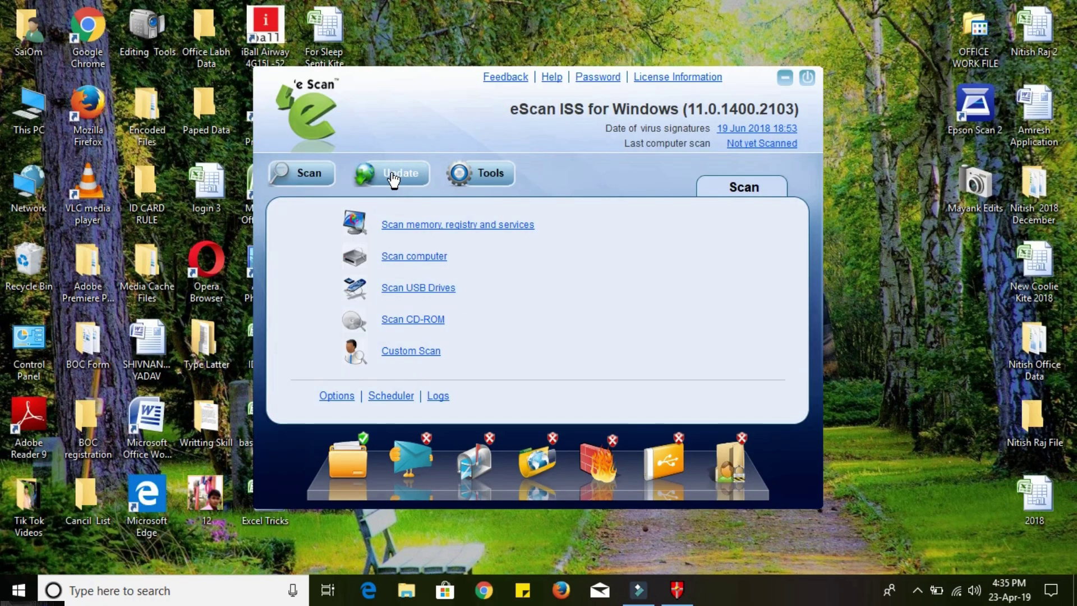
click(315, 178)
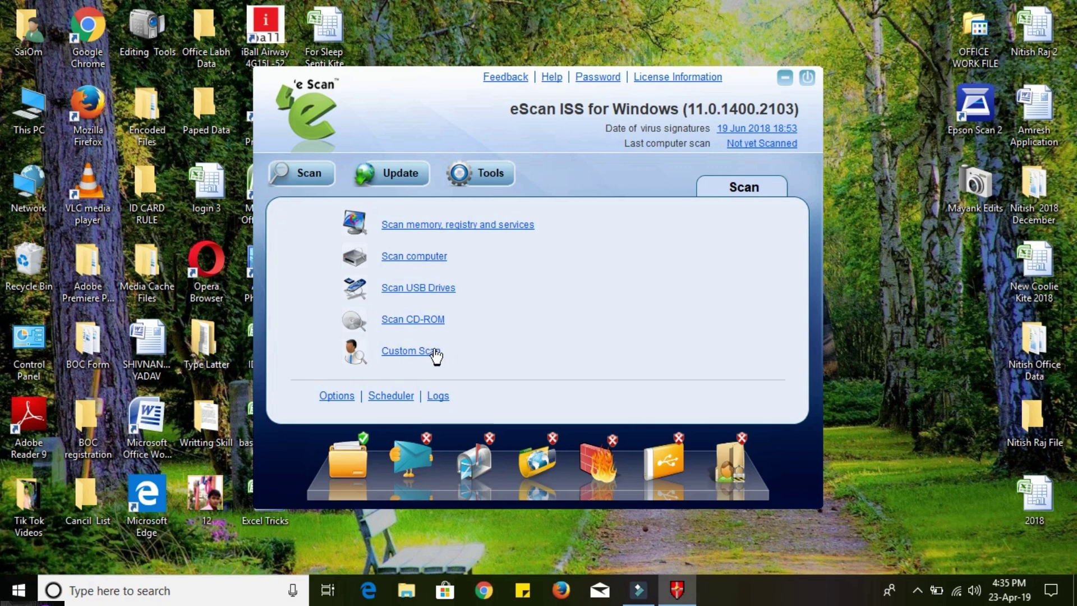
- Try the CD-ROM and USB scans, dismiss both no-device warnings, then cancel the custom scan options
click(433, 318)
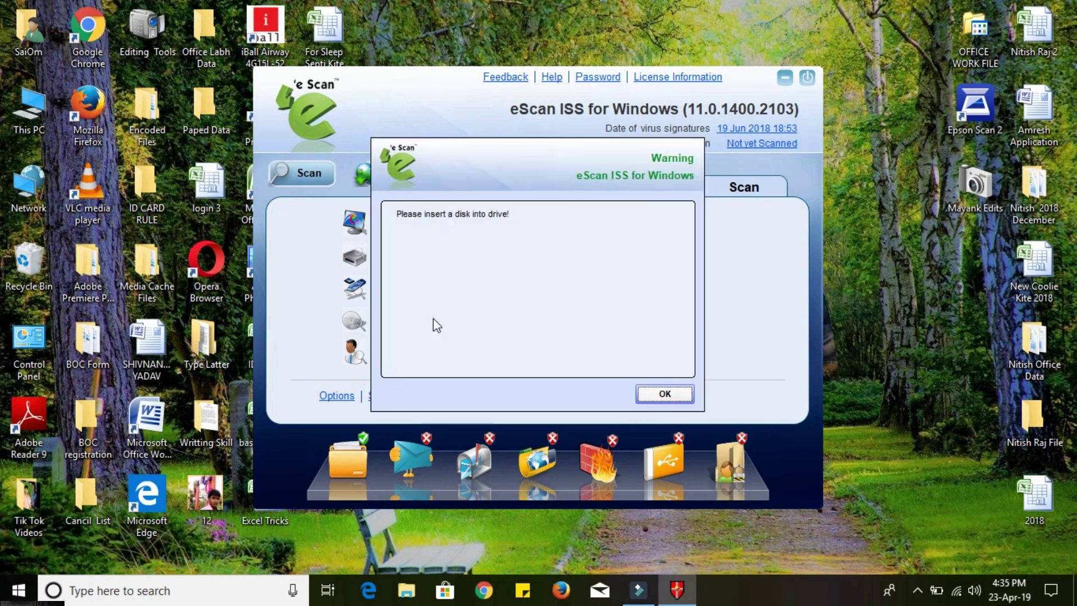
click(664, 391)
click(442, 289)
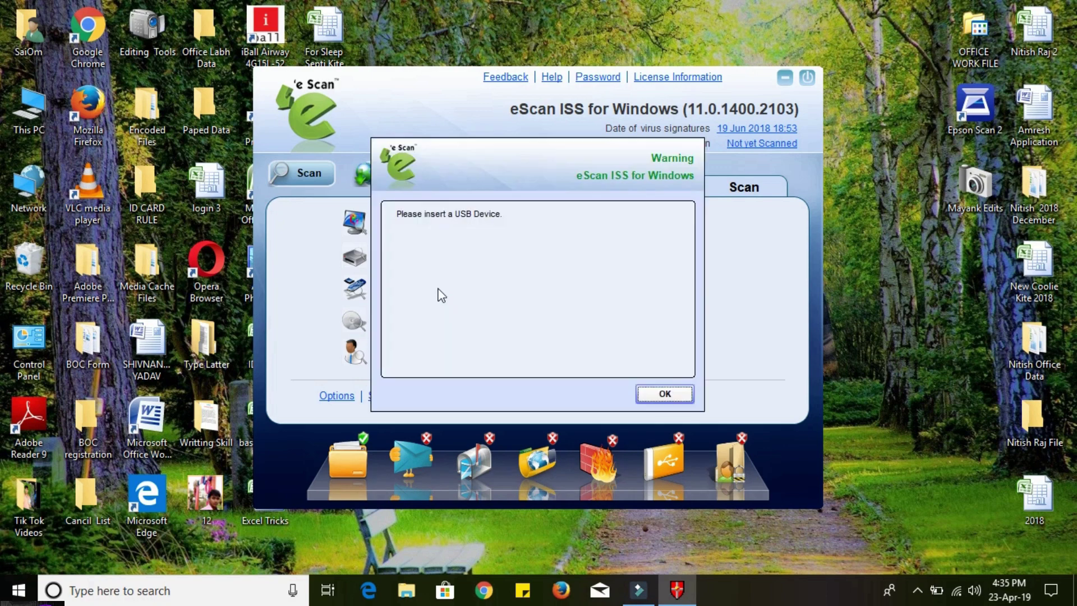
click(661, 392)
click(421, 353)
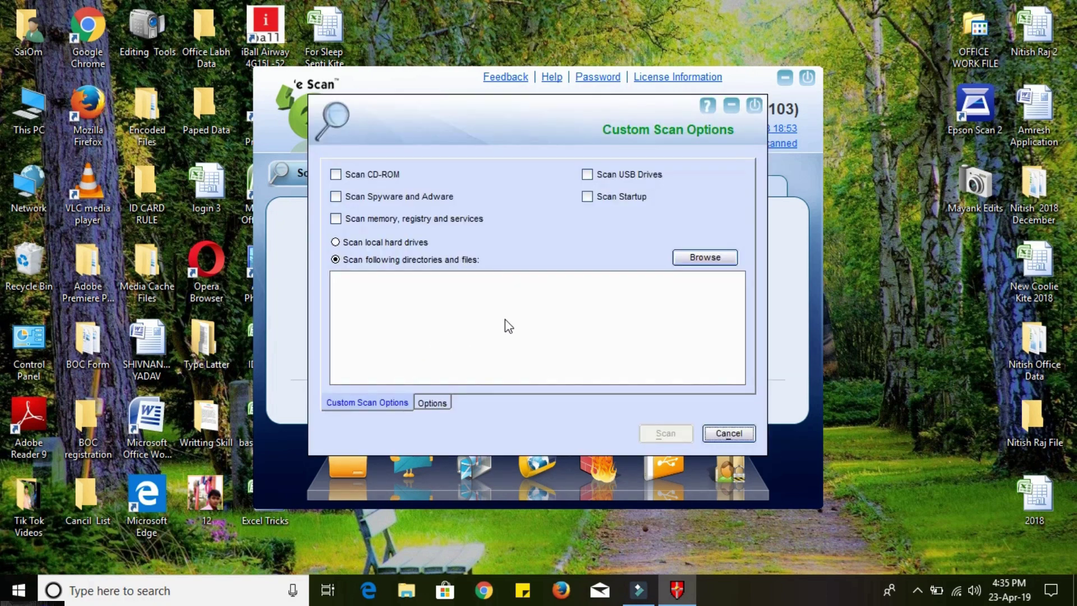
click(728, 433)
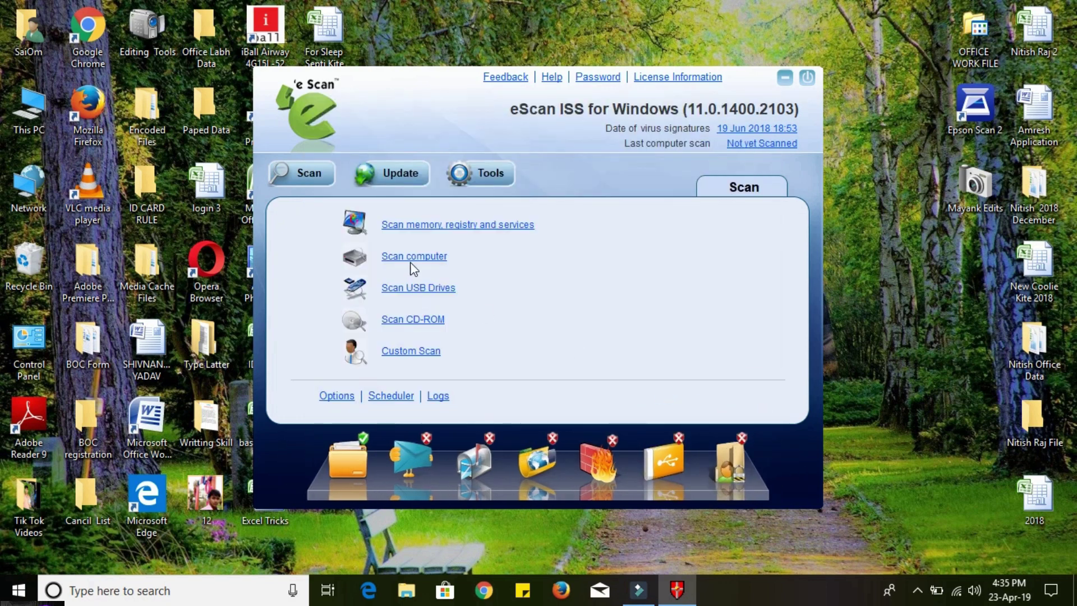
- Start a memory, registry and services scan with the default options
click(456, 226)
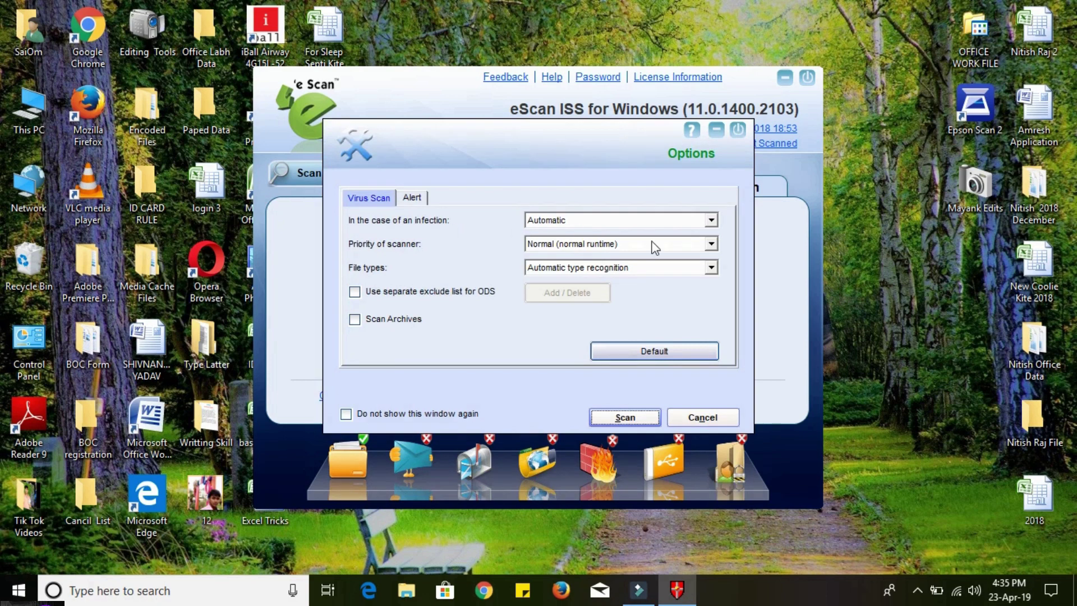
click(626, 418)
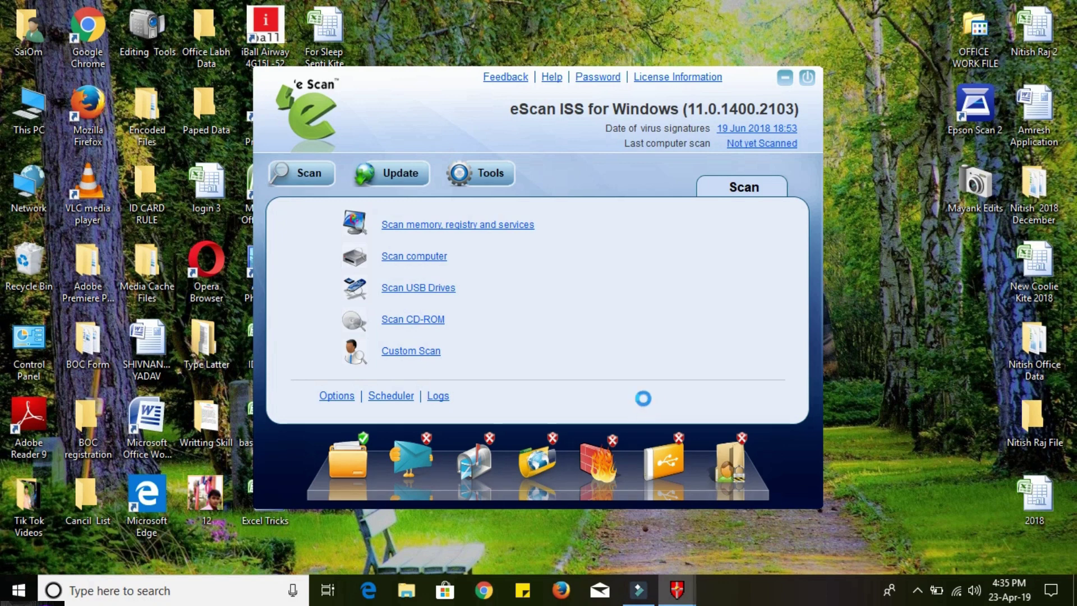
right_click(860, 31)
click(893, 77)
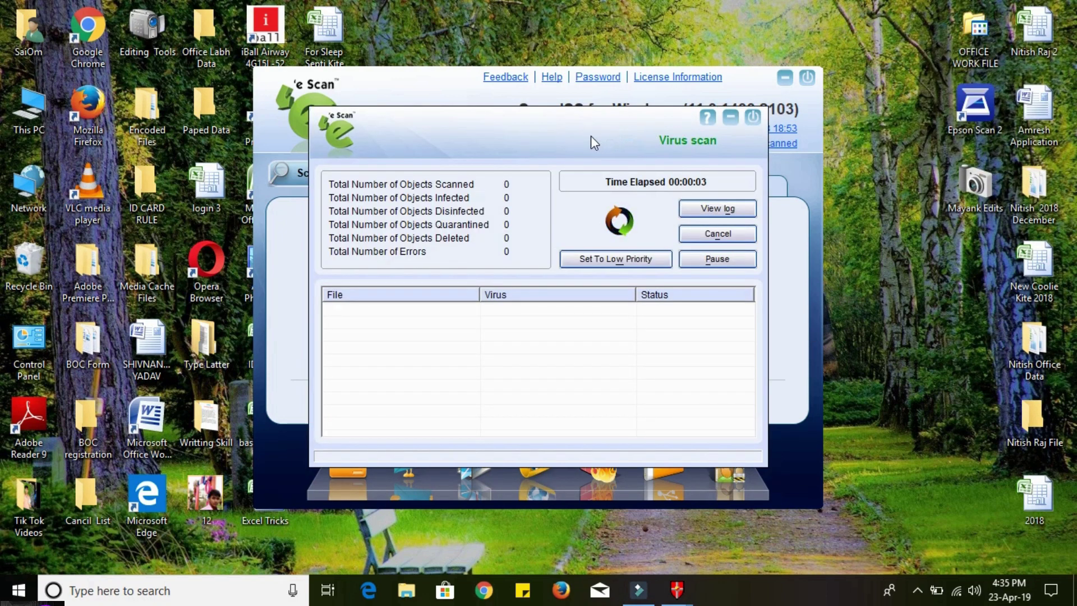
- Move the scan progress window to the lower right and the main eScan window up and left
drag(590, 136, 813, 212)
right_click(689, 3)
click(718, 43)
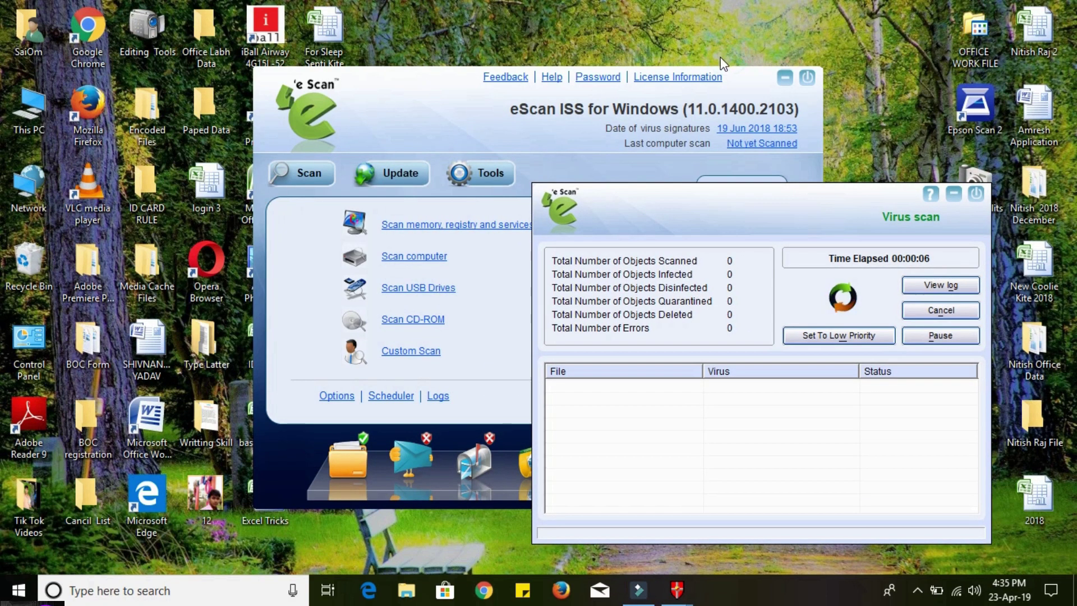
right_click(559, 3)
click(601, 49)
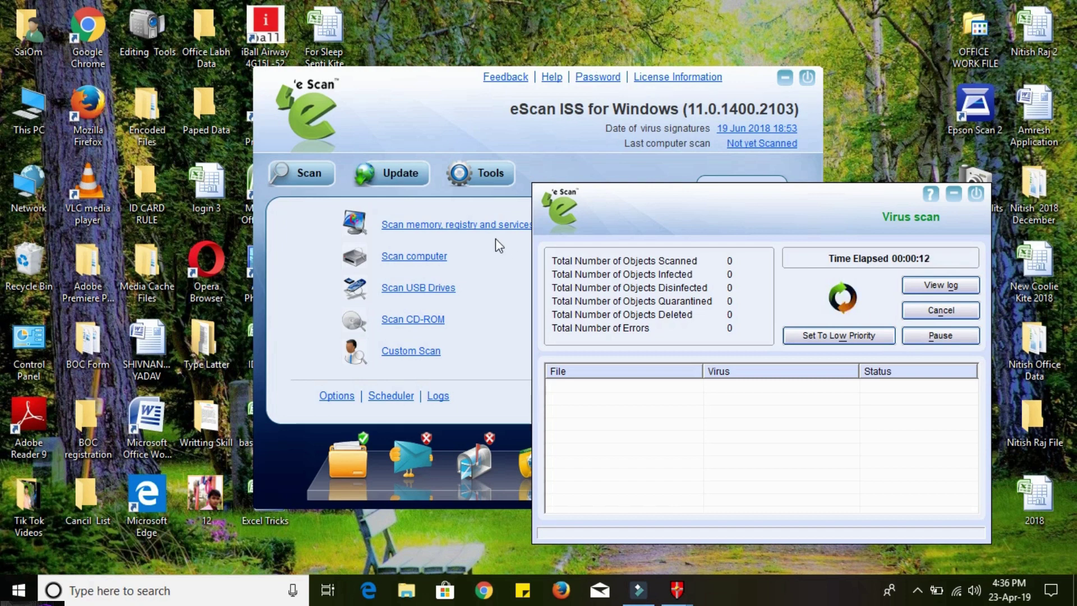
drag(439, 114, 308, 72)
- Start a full computer scan with the default options
right_click(786, 5)
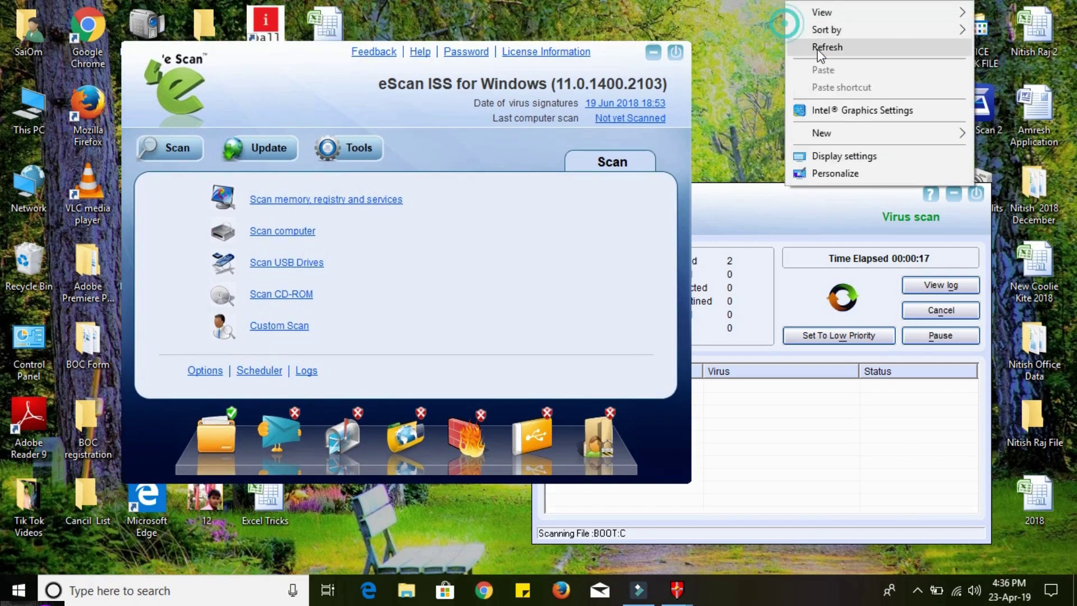
click(816, 48)
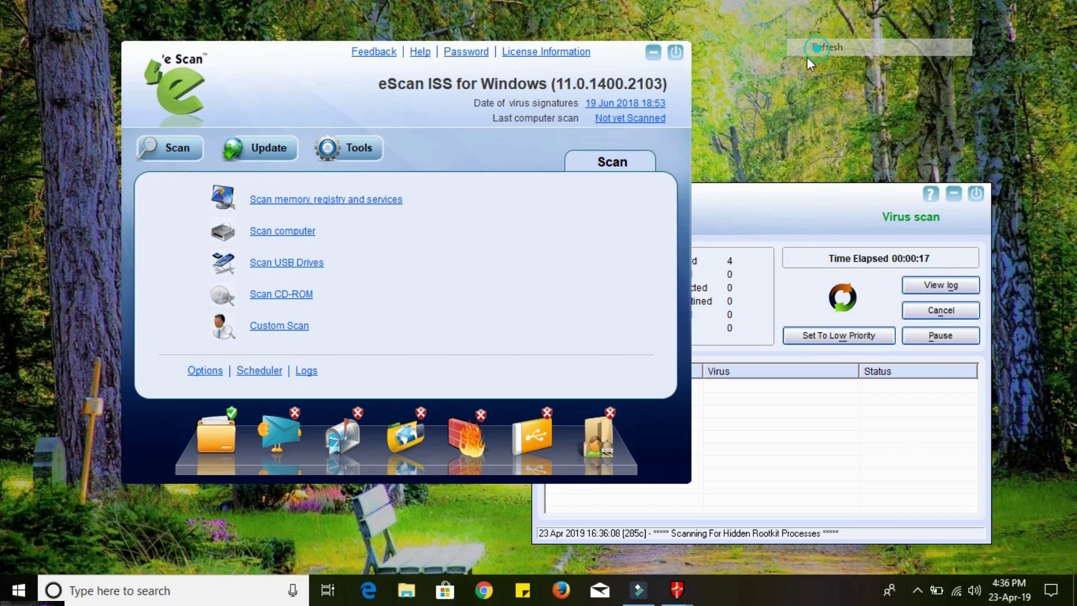
click(278, 234)
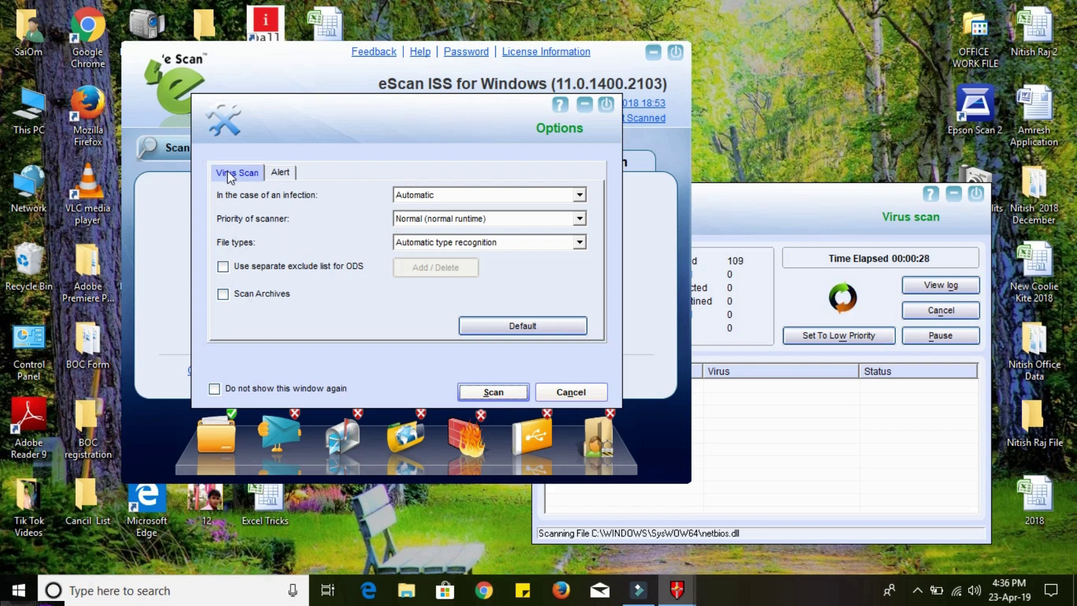
click(490, 391)
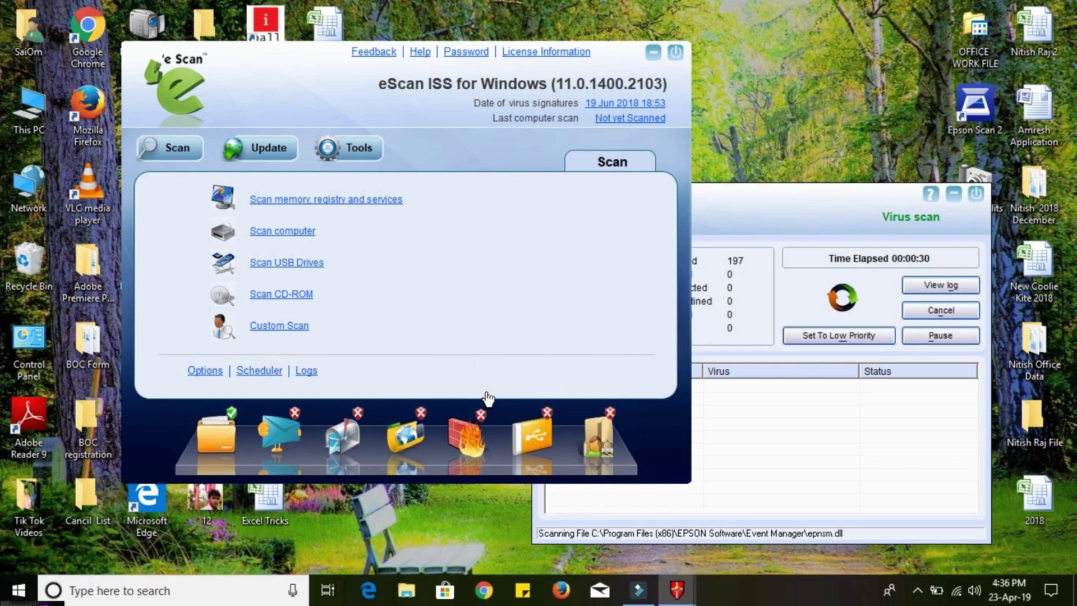
- Move the main eScan window to the left edge while both scans run
drag(343, 77, 222, 101)
right_click(610, 5)
click(651, 47)
right_click(634, 18)
click(693, 59)
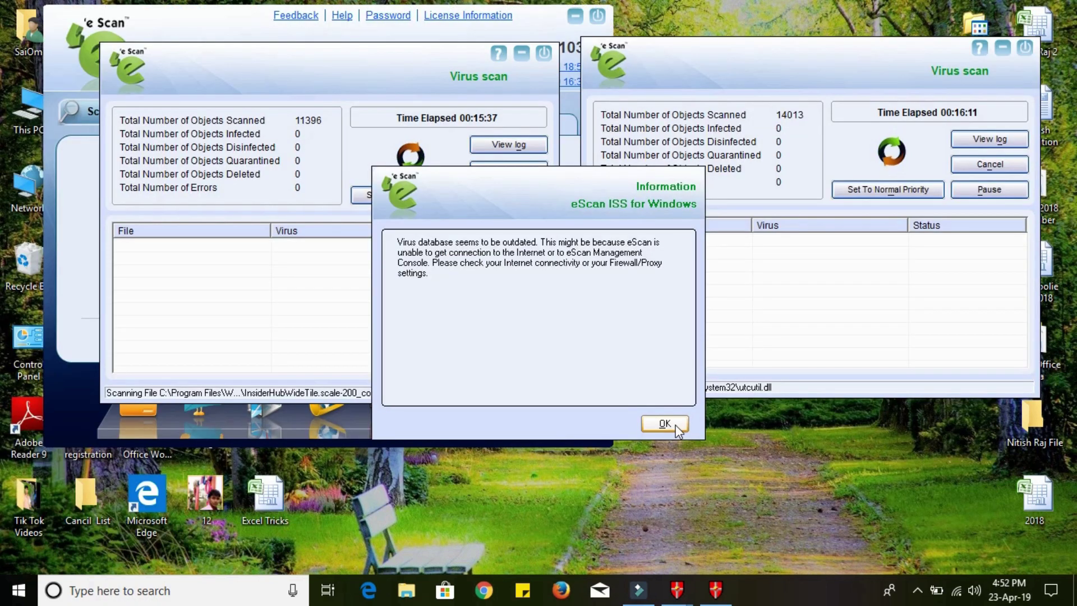
- Acknowledge the outdated virus database warning and close the finished memory scan results
click(675, 427)
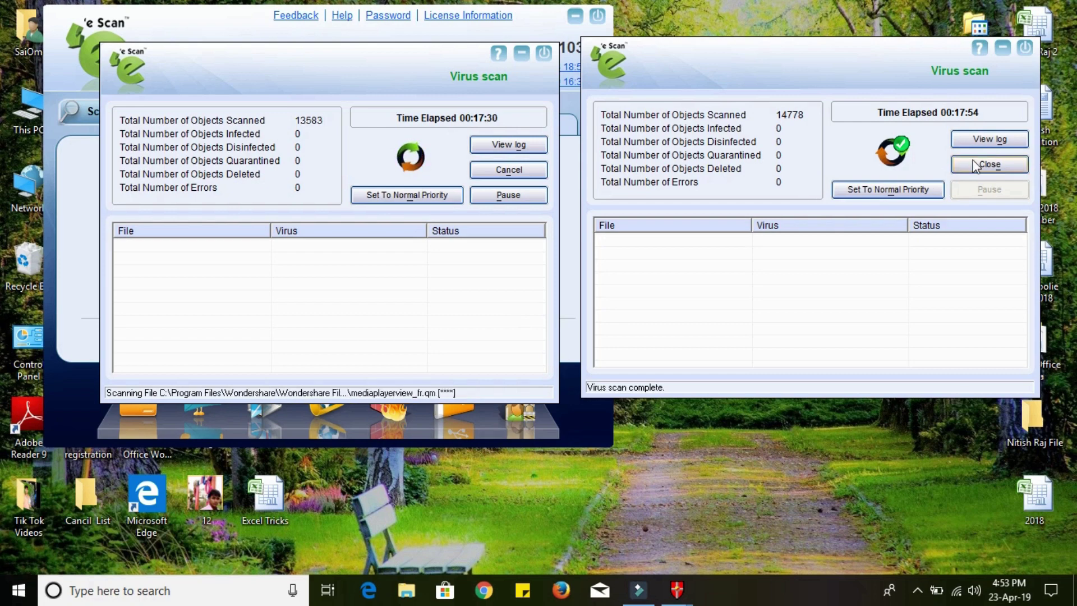
click(988, 164)
right_click(755, 87)
click(785, 136)
- Cancel the still-running computer scan at 90725 objects and close its window
drag(379, 68, 776, 89)
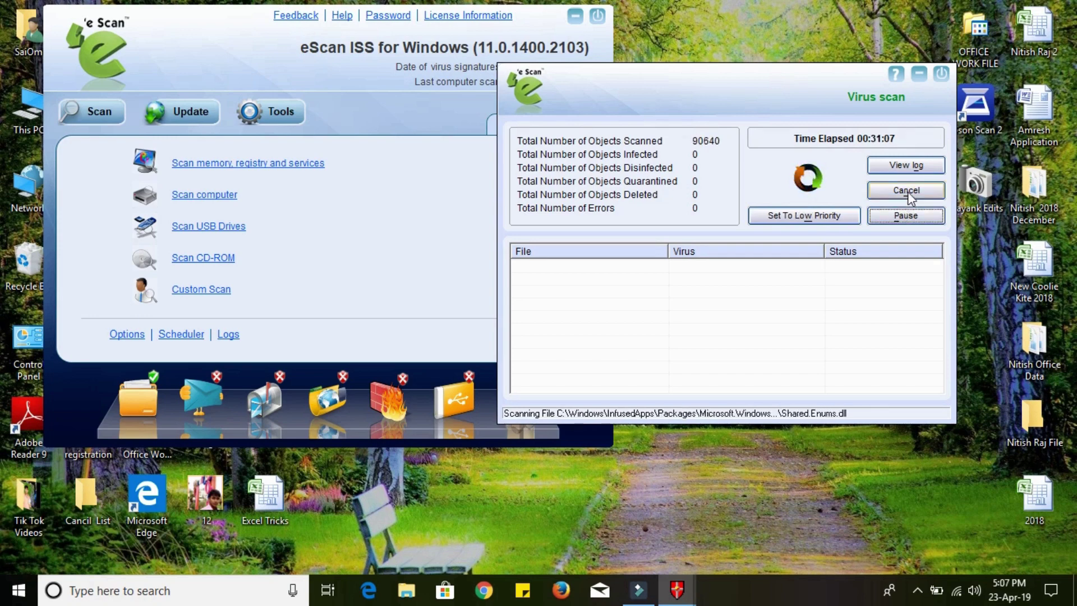
click(907, 191)
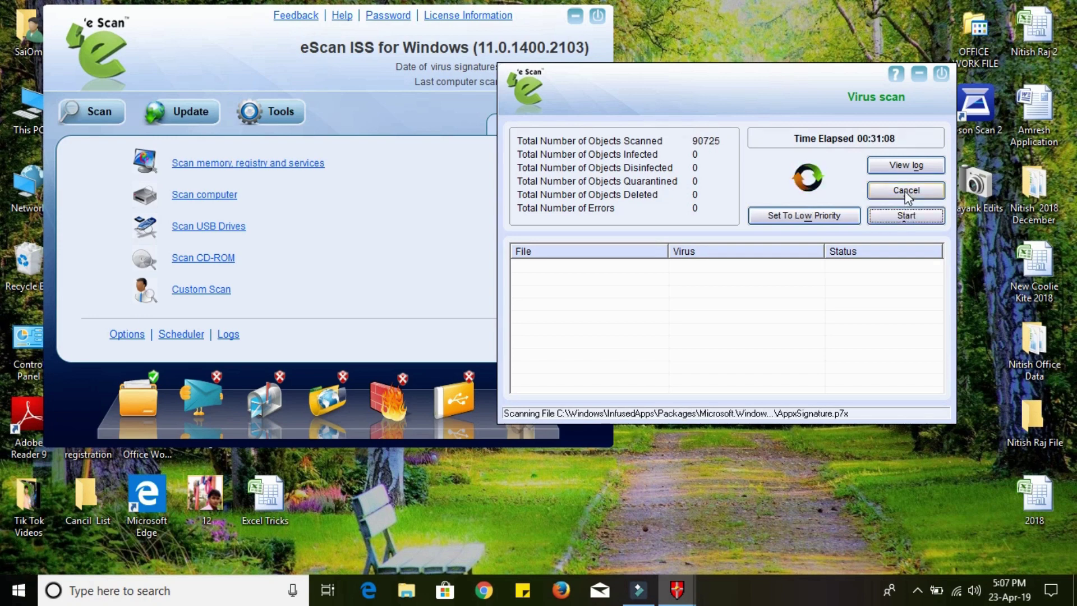
click(947, 76)
right_click(734, 3)
click(773, 48)
right_click(722, 23)
click(750, 67)
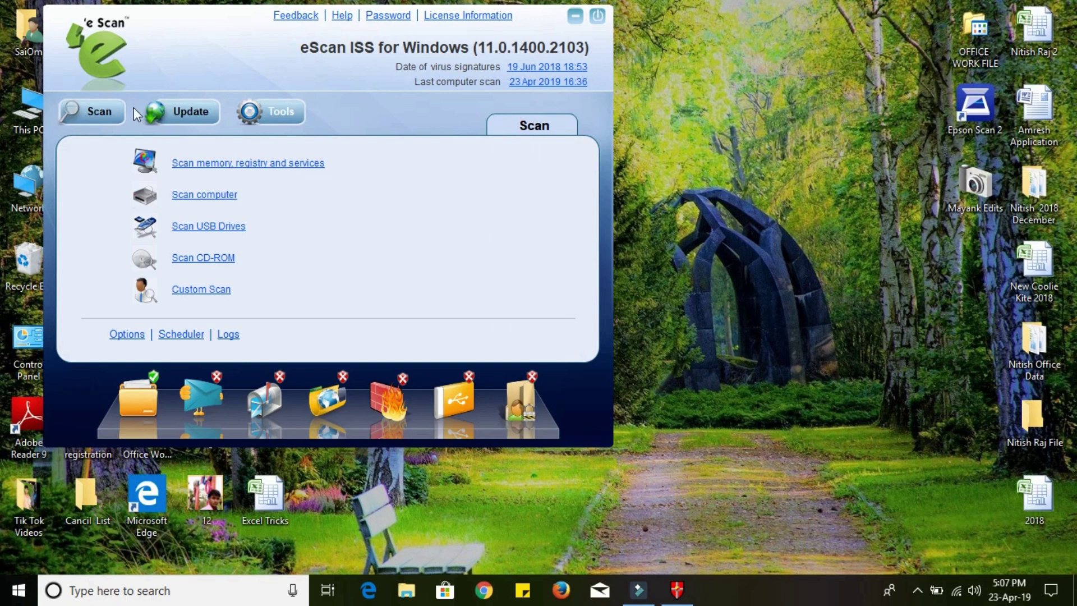
- Minimize eScan and refresh the desktop
click(575, 16)
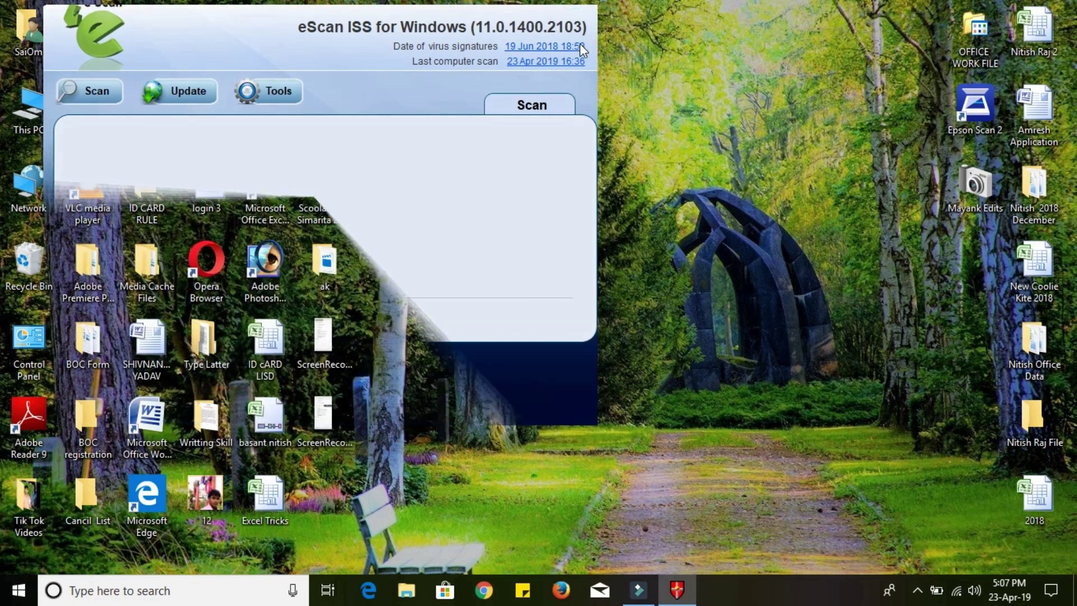
right_click(584, 24)
click(627, 72)
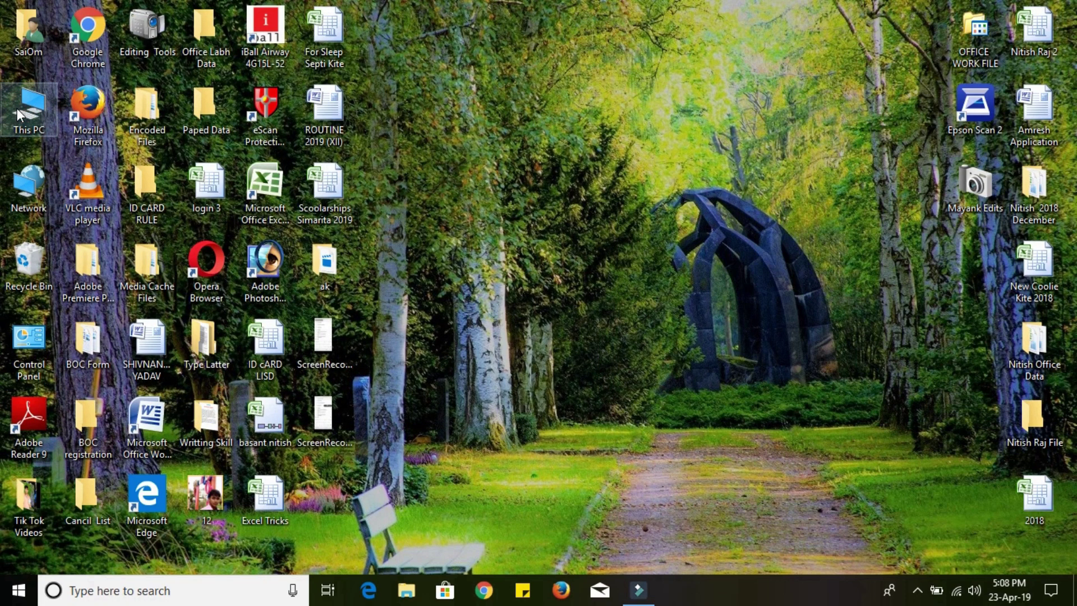
- From This PC, scan USB Drive (G:) with eScan, then close the Explorer window
double_click(29, 116)
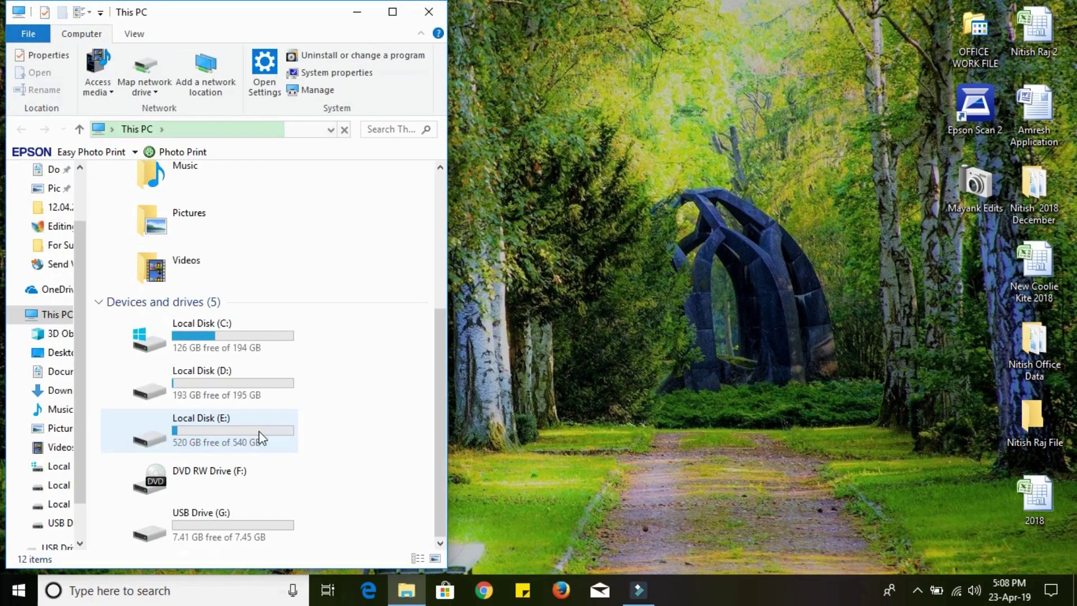
double_click(234, 521)
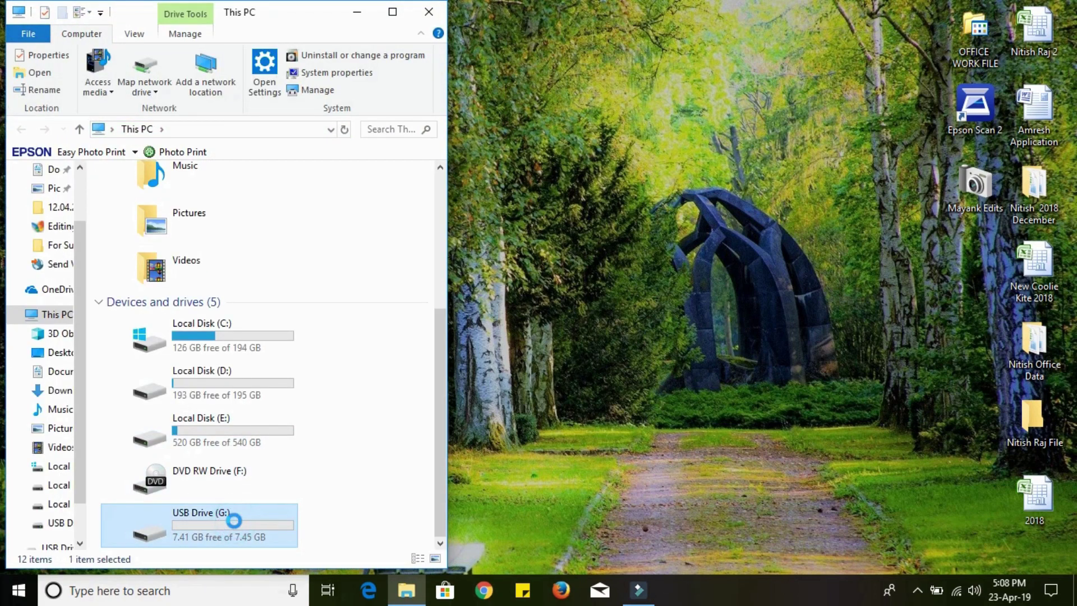
right_click(235, 520)
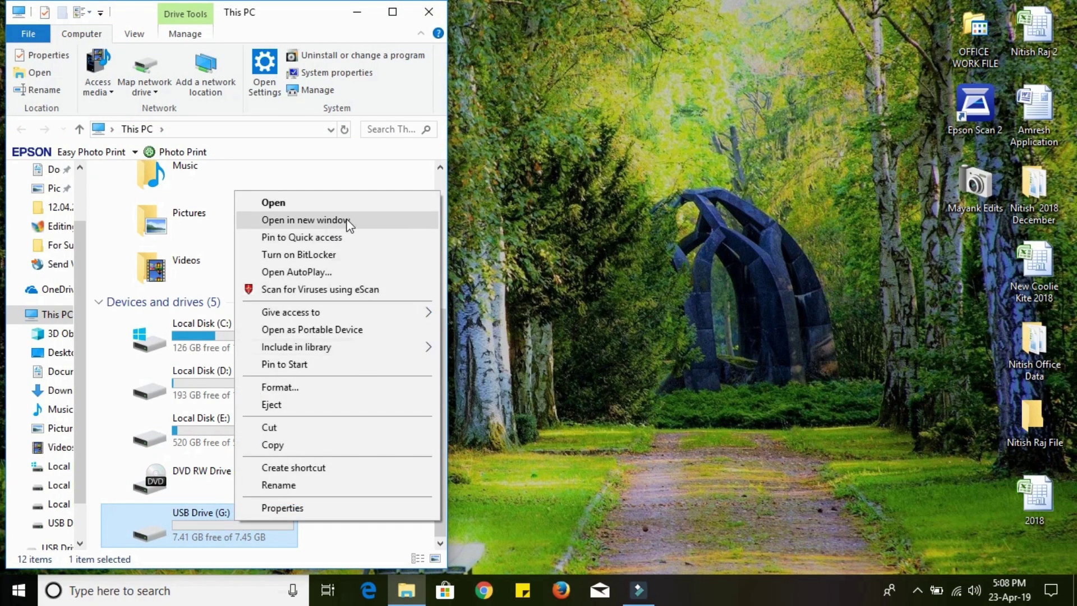
click(353, 289)
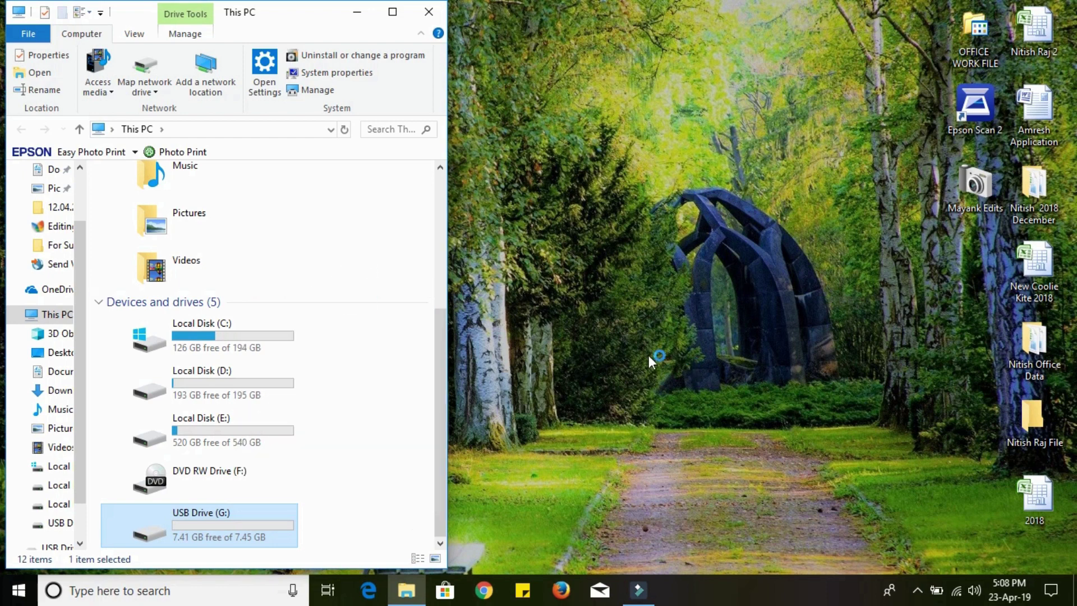
click(428, 11)
- Wait for the USB drive G: scan to finish (25 objects, 0 infected), then close its results
right_click(536, 138)
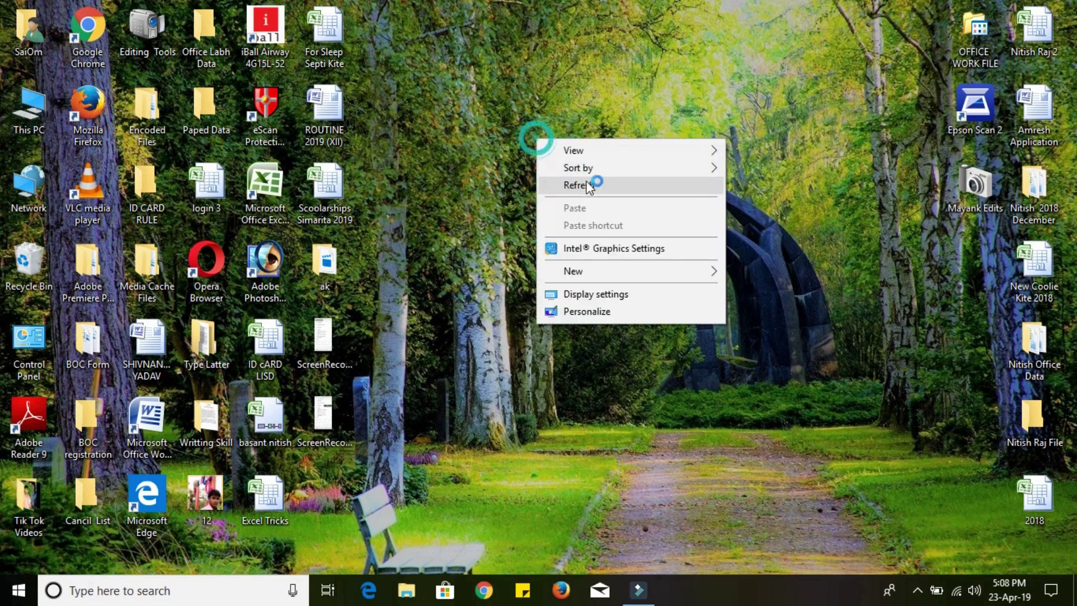
click(587, 182)
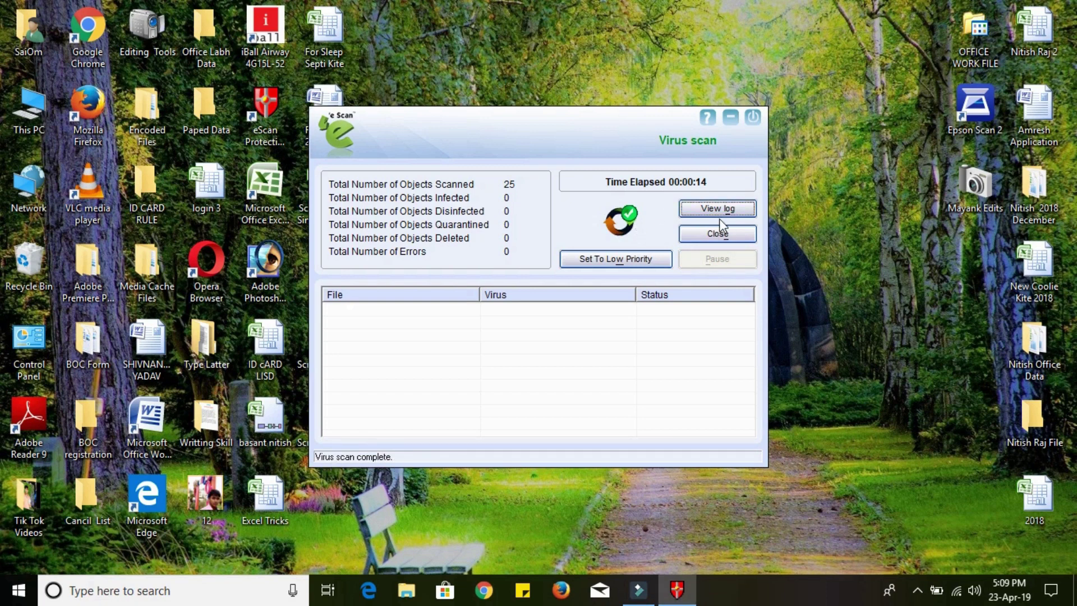
click(711, 236)
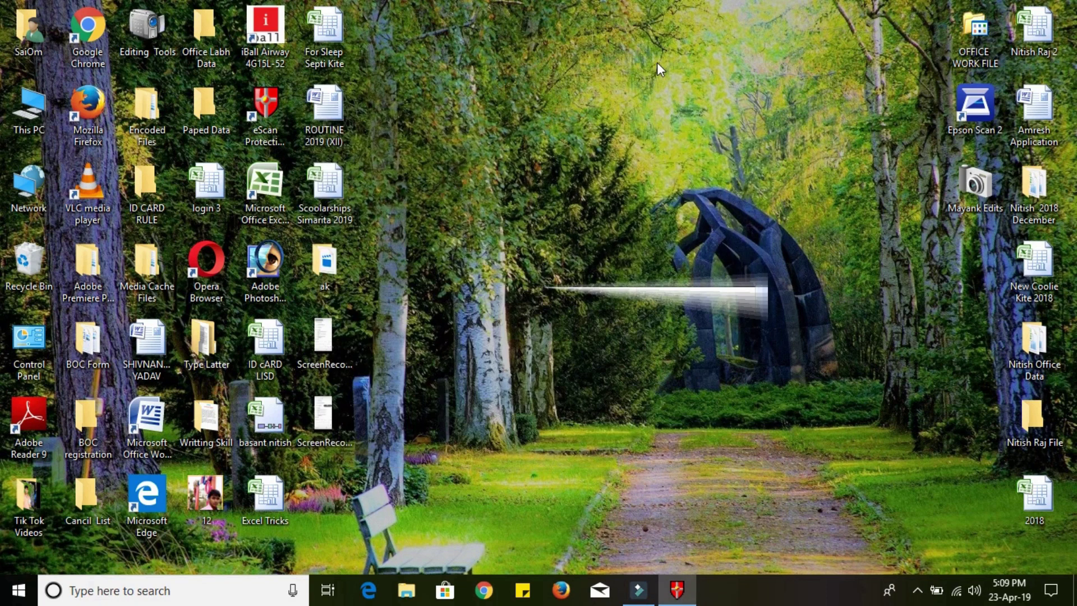
right_click(657, 64)
click(694, 108)
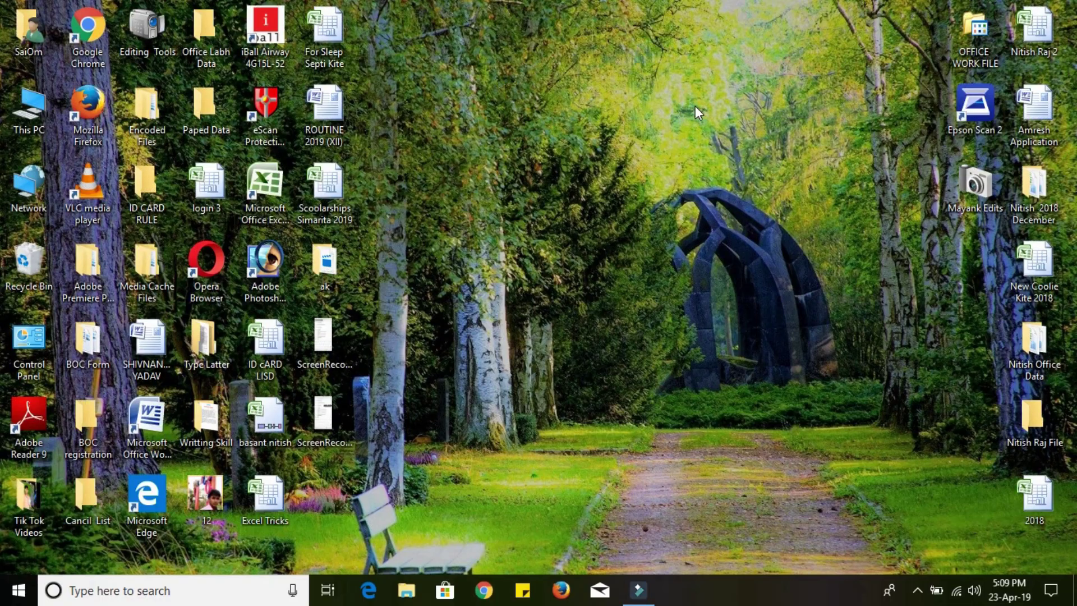